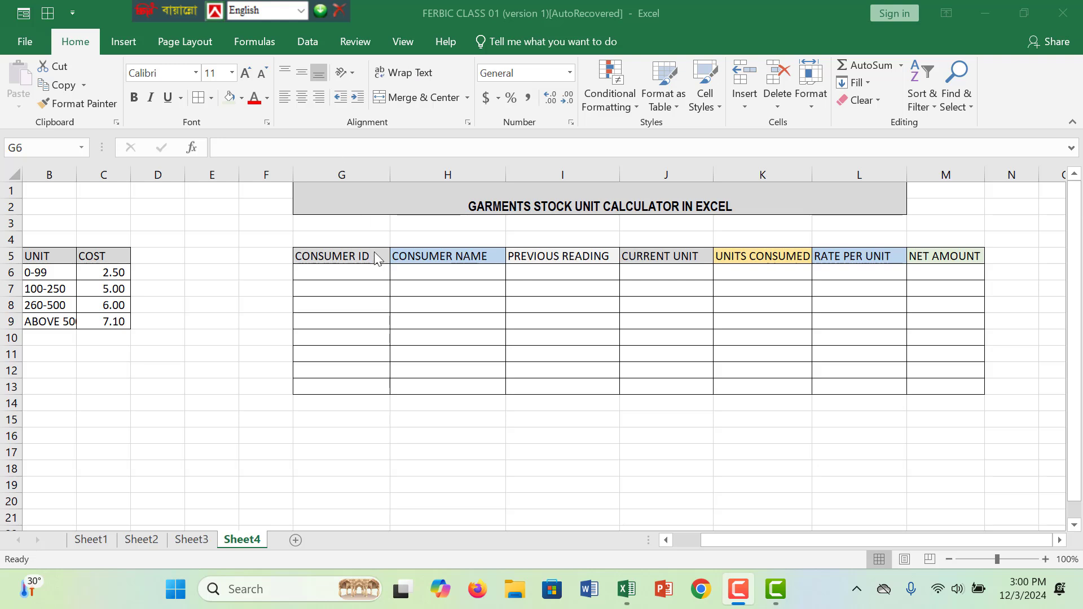
- Enter the first consumer's ID in G6 and fill the ID series down to G13
click(375, 273)
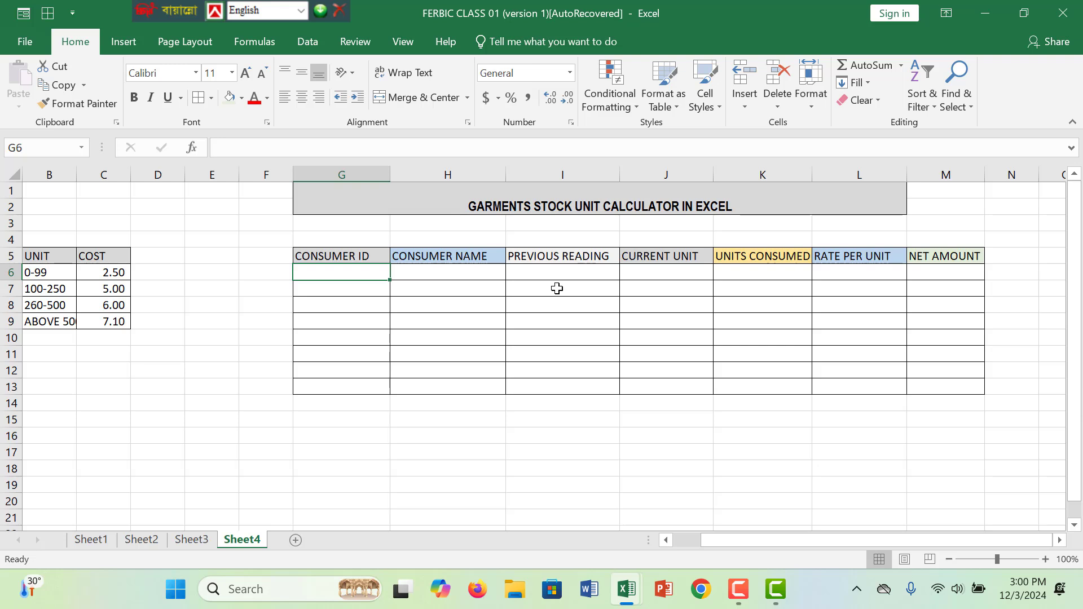
text(MIL)
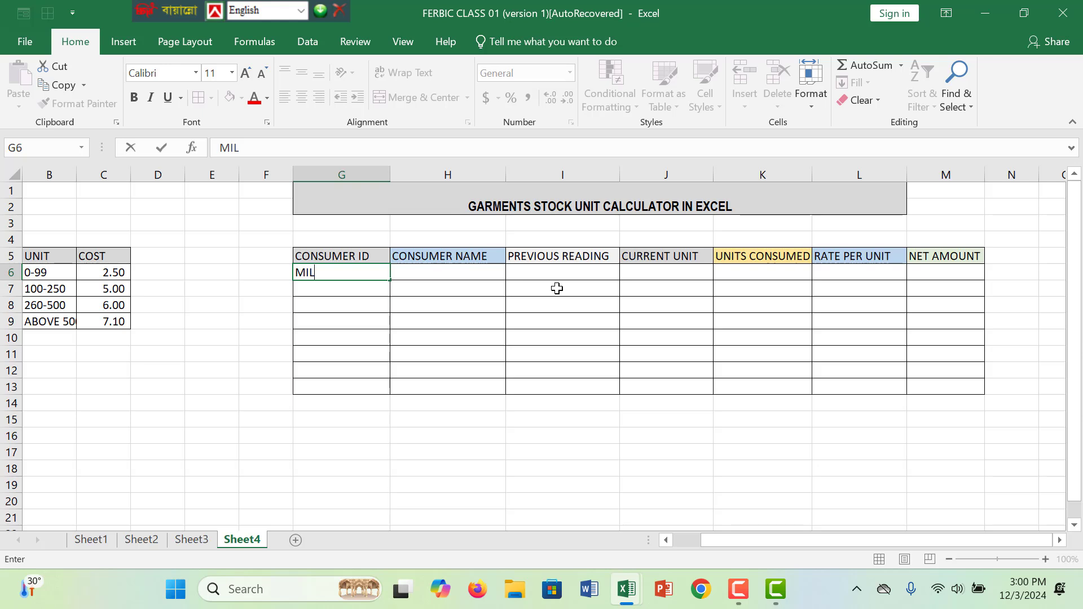
text(OO001)
key(ctrl+Return)
key(Return)
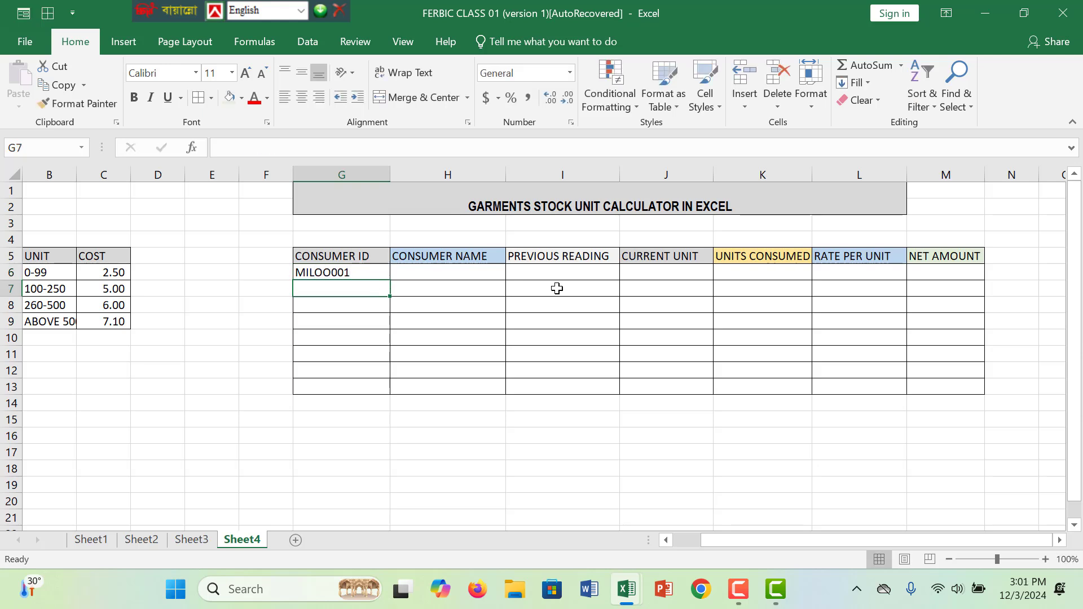
click(379, 275)
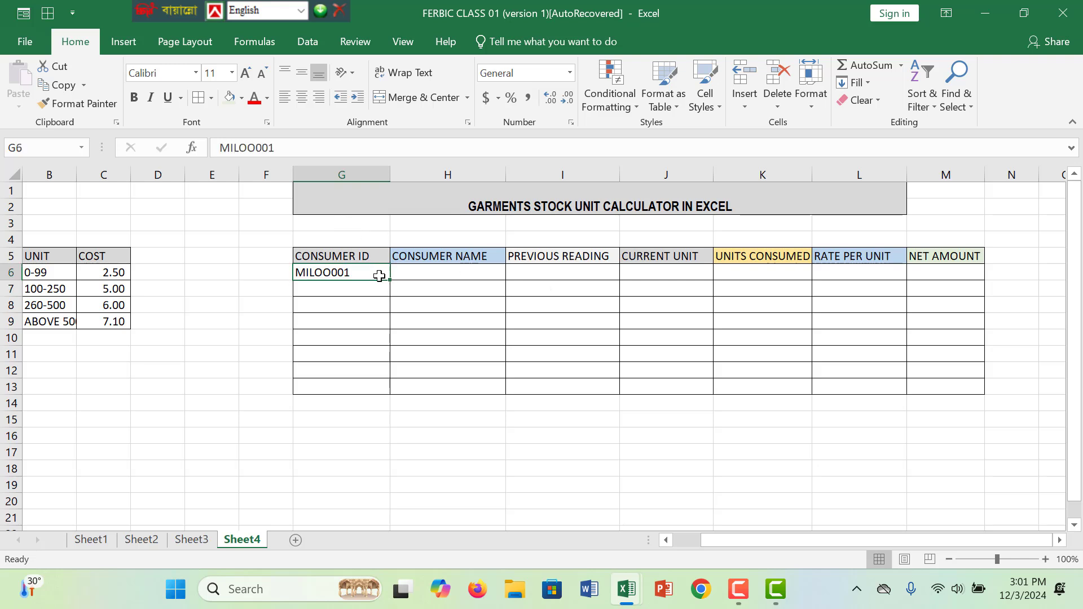
drag(388, 282, 392, 389)
- Fill in the names of the first four consumers in H6 to H9 of the Consumer Name column
click(432, 277)
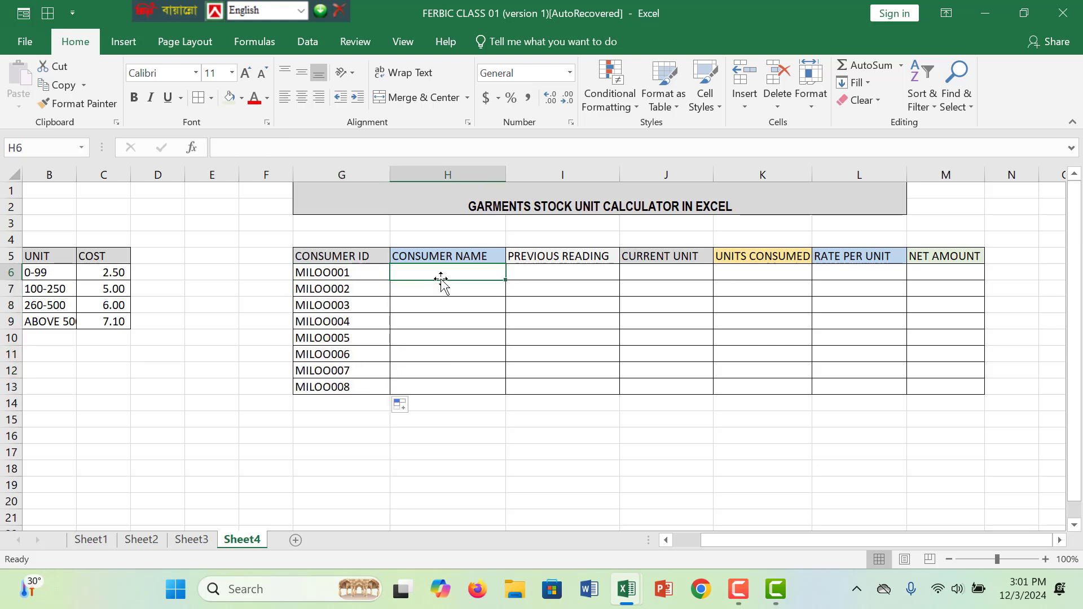
text(R)
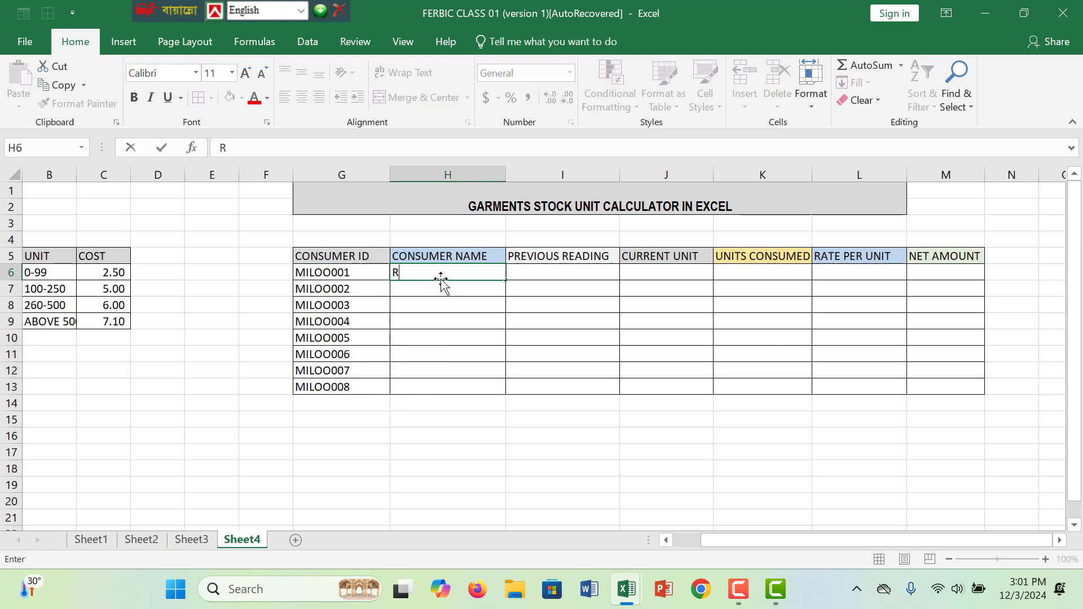
text(OHIT GUPTA)
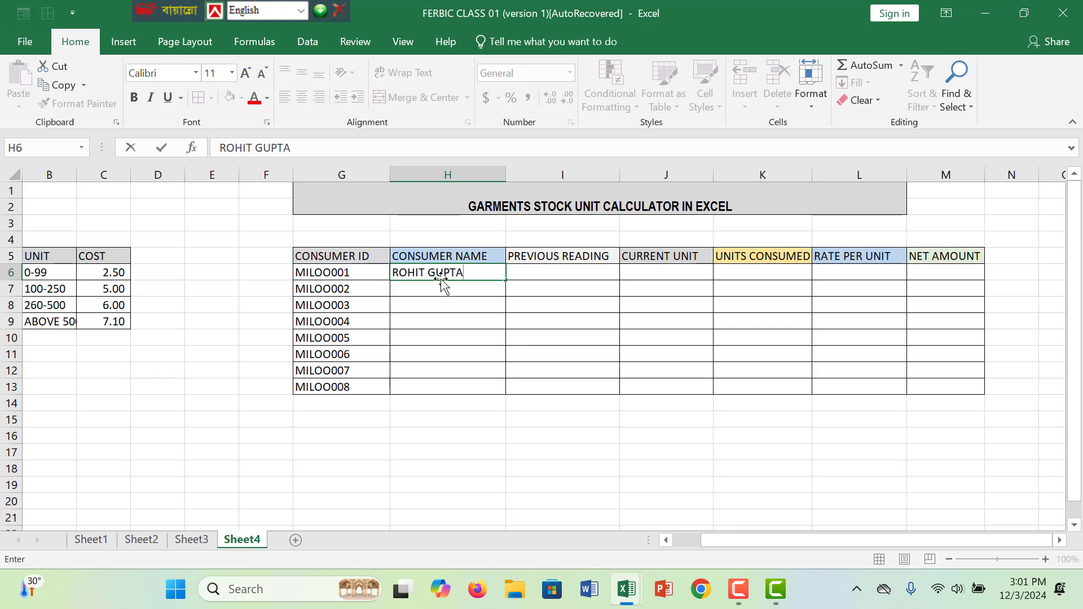
key(Return)
text(TANV)
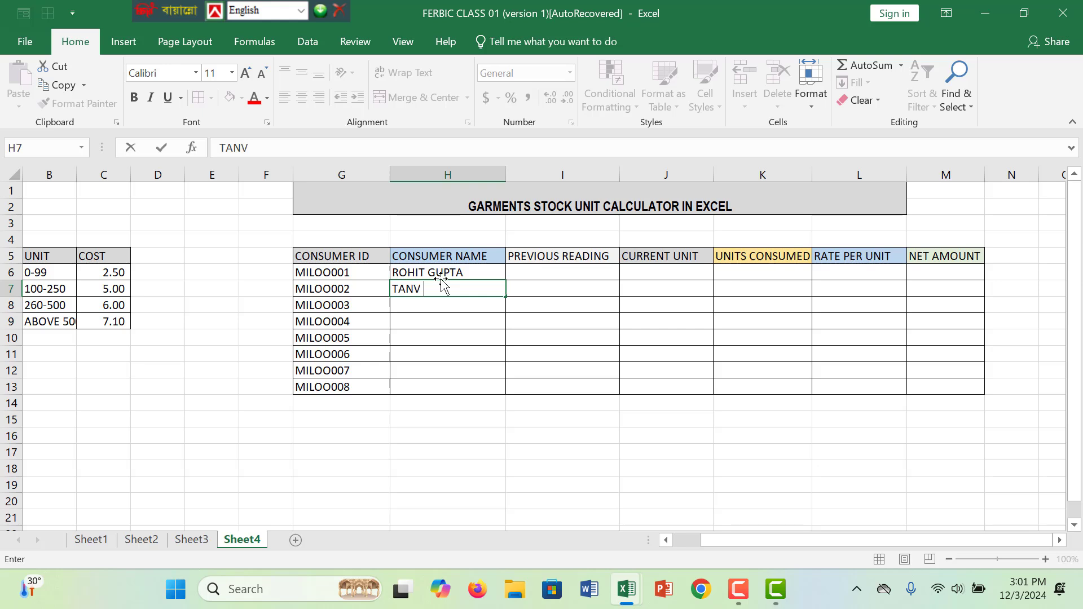
text(IR)
key(Return)
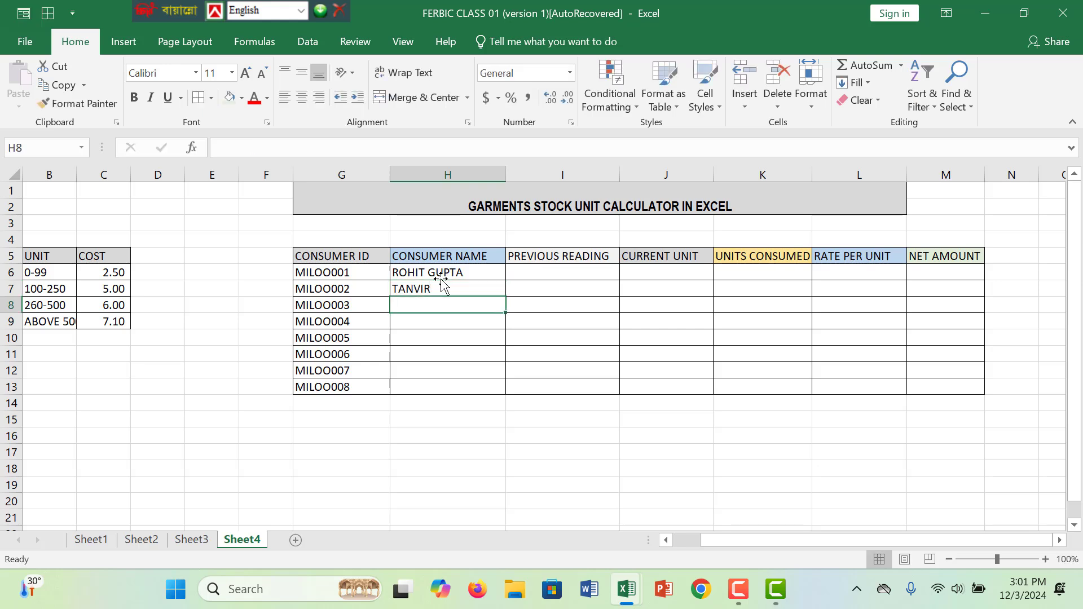
text(SAKIB)
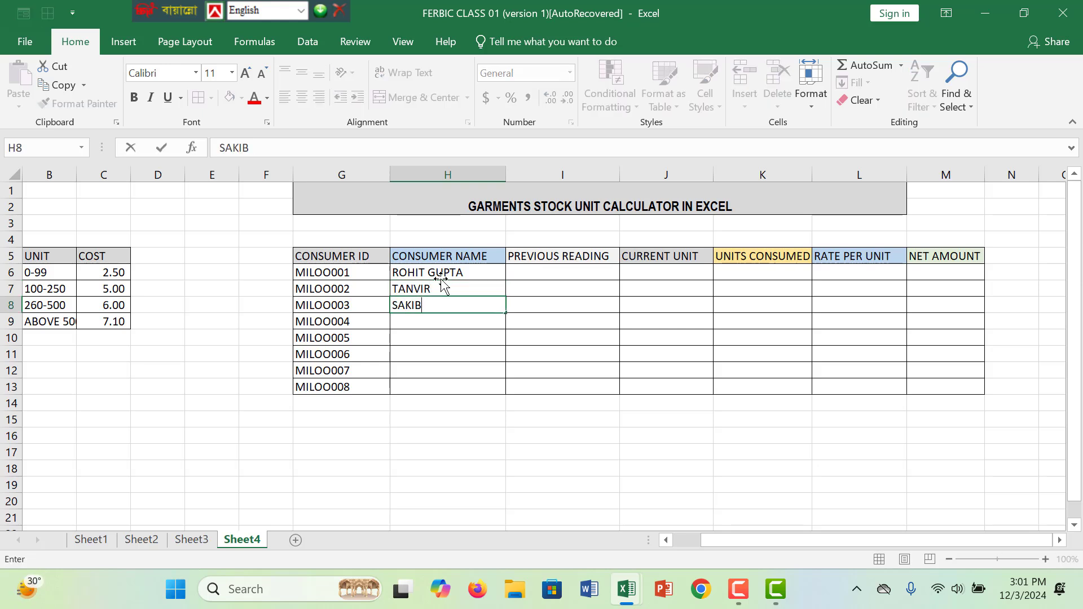
key(Return)
text(MANIK)
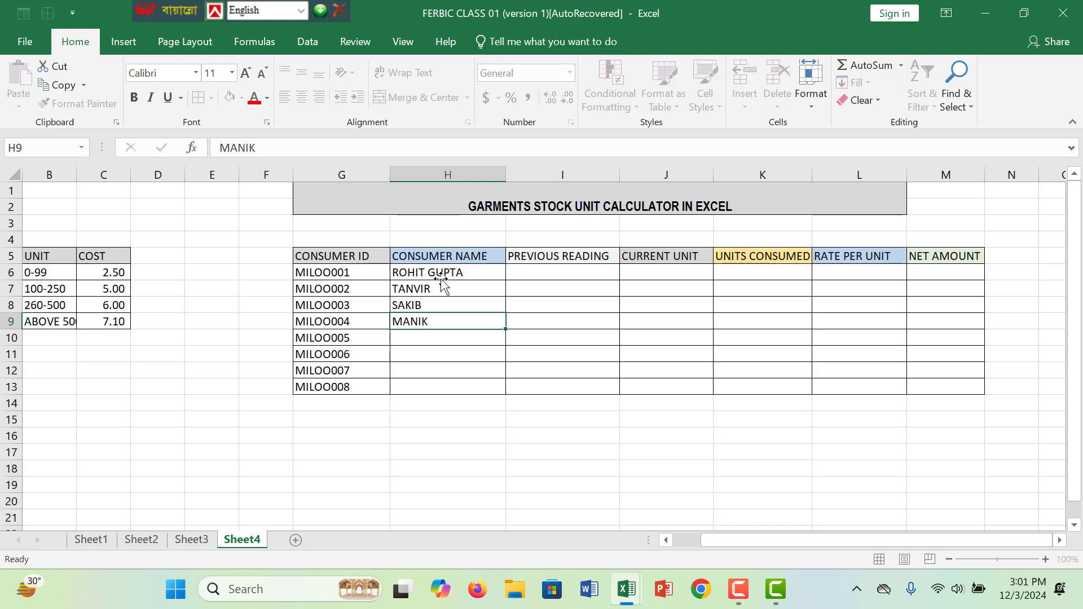
key(Return)
- Fill in the names of the remaining four consumers in H10 to H13
text(A)
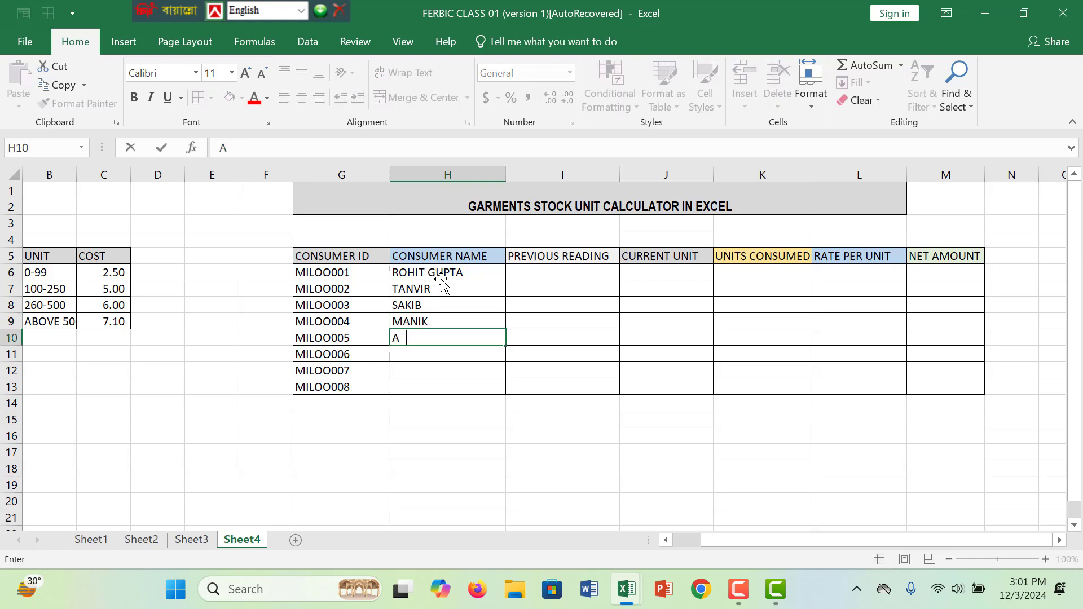
text(RJU)
key(Return)
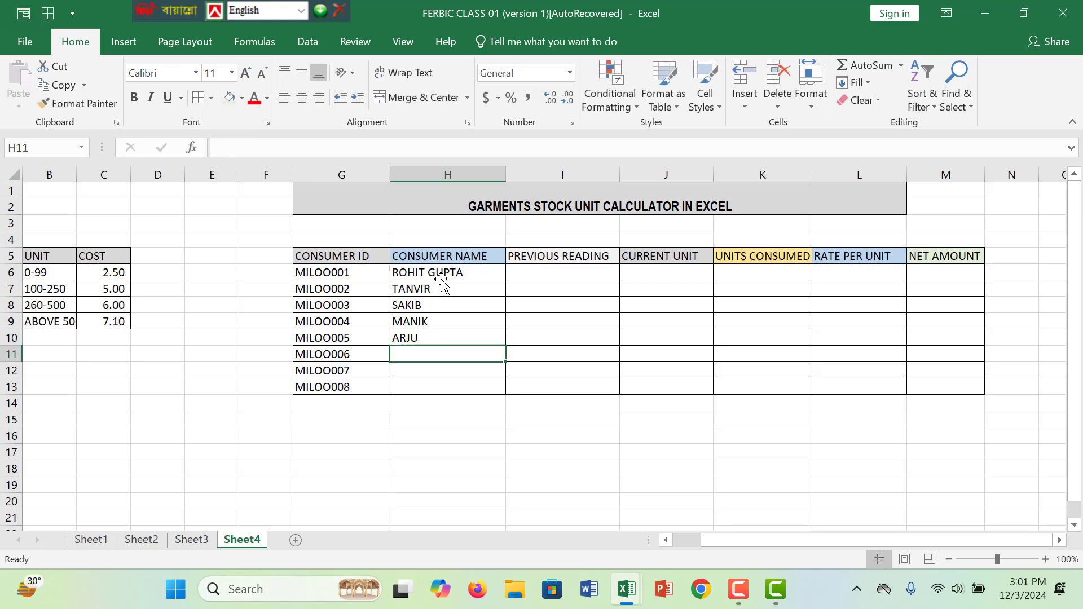
text(KADERR)
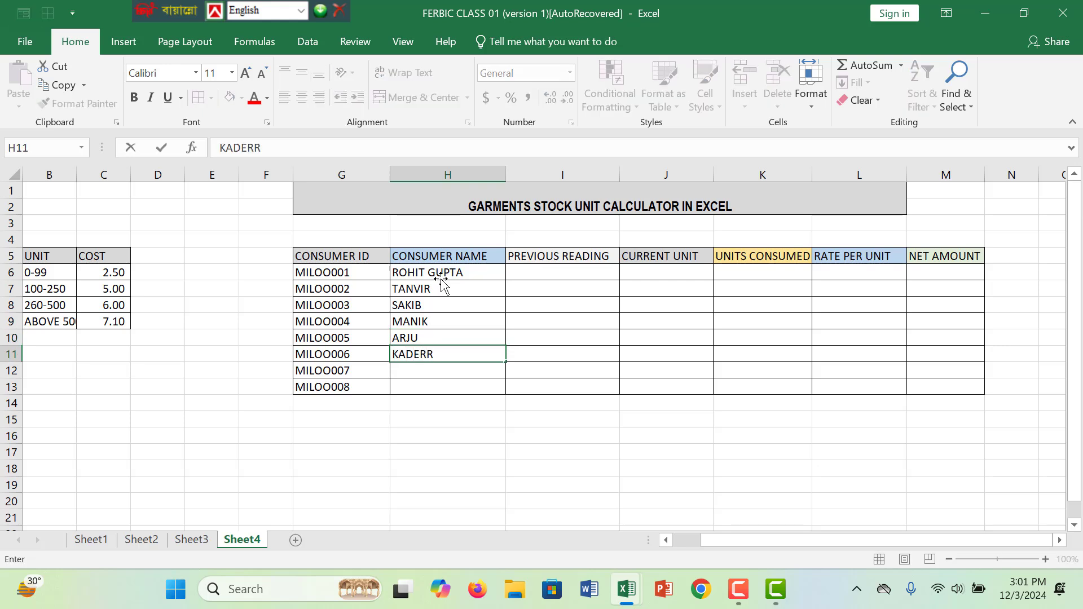
key(BackSpace)
key(Return)
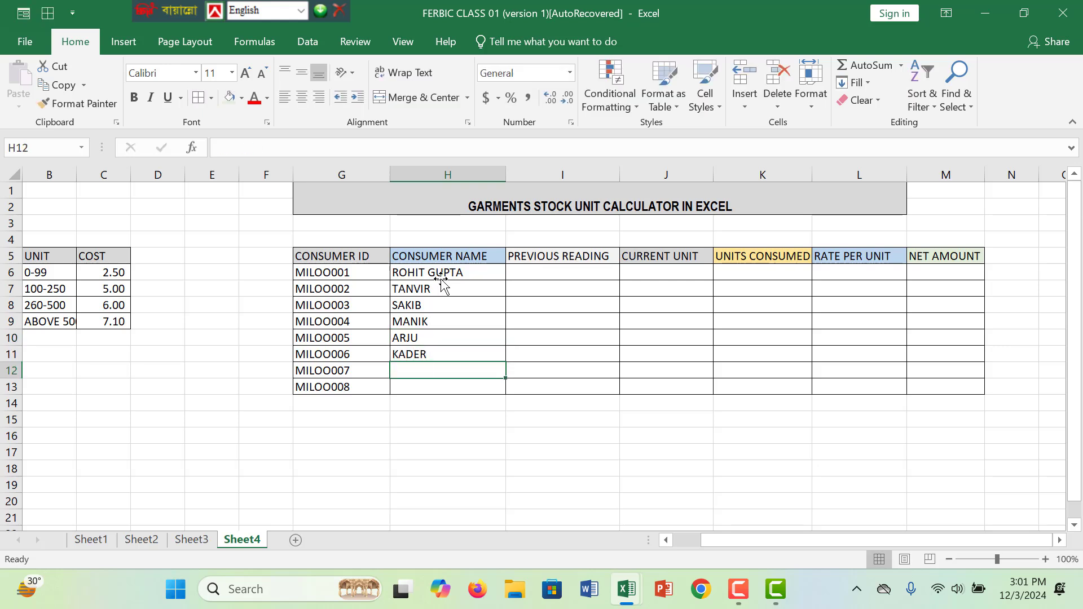
text(MONIK)
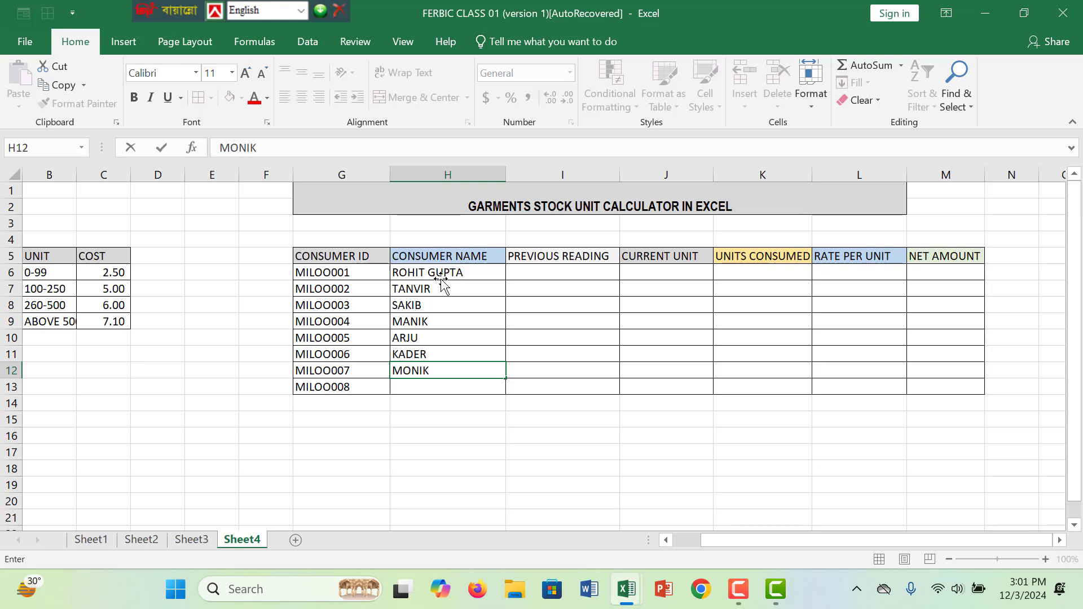
text(A)
key(Return)
text(RAS)
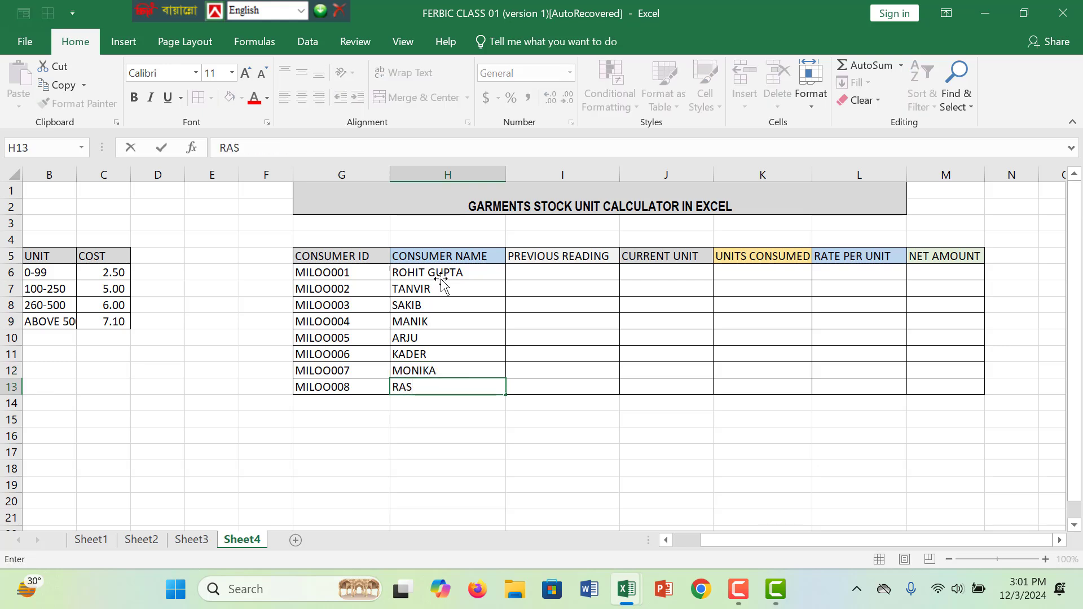
text(HEK)
- Enter the previous readings 816, 450, 1144 and 6854 in I6 to I9
click(548, 276)
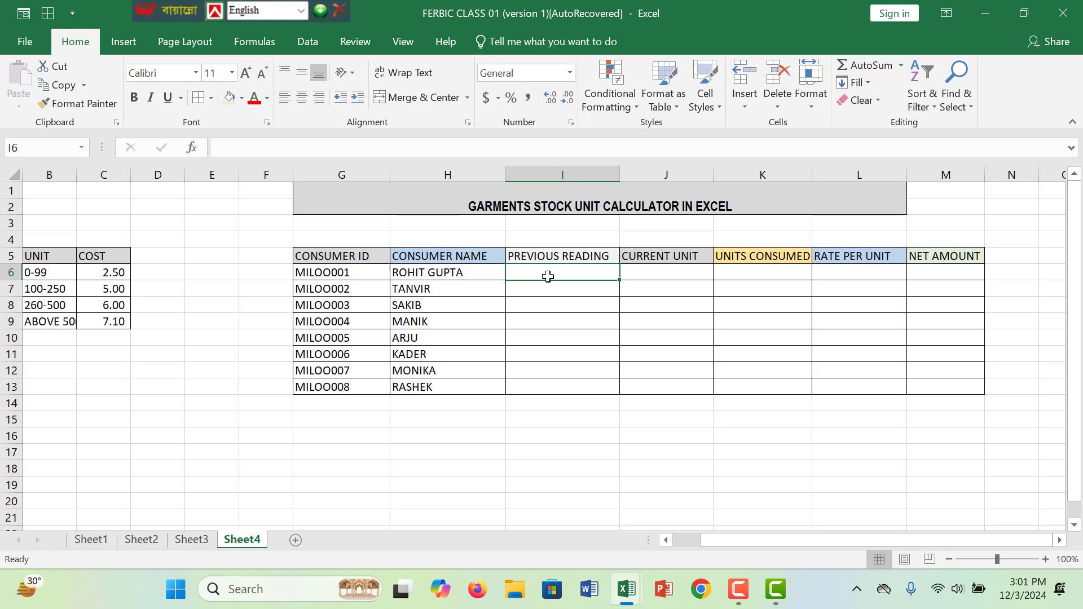
text(816)
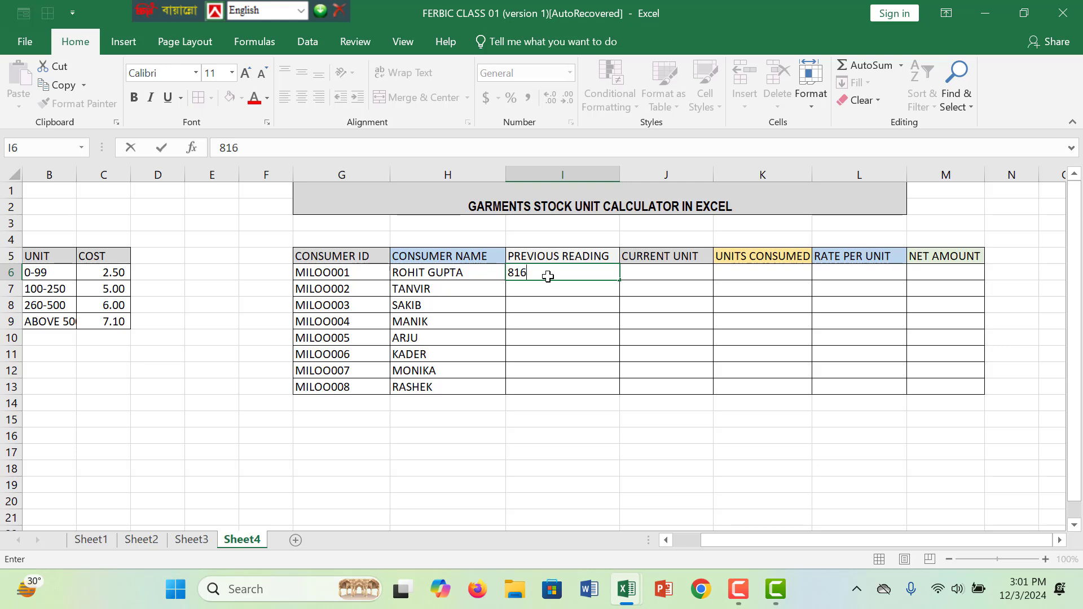
key(Return)
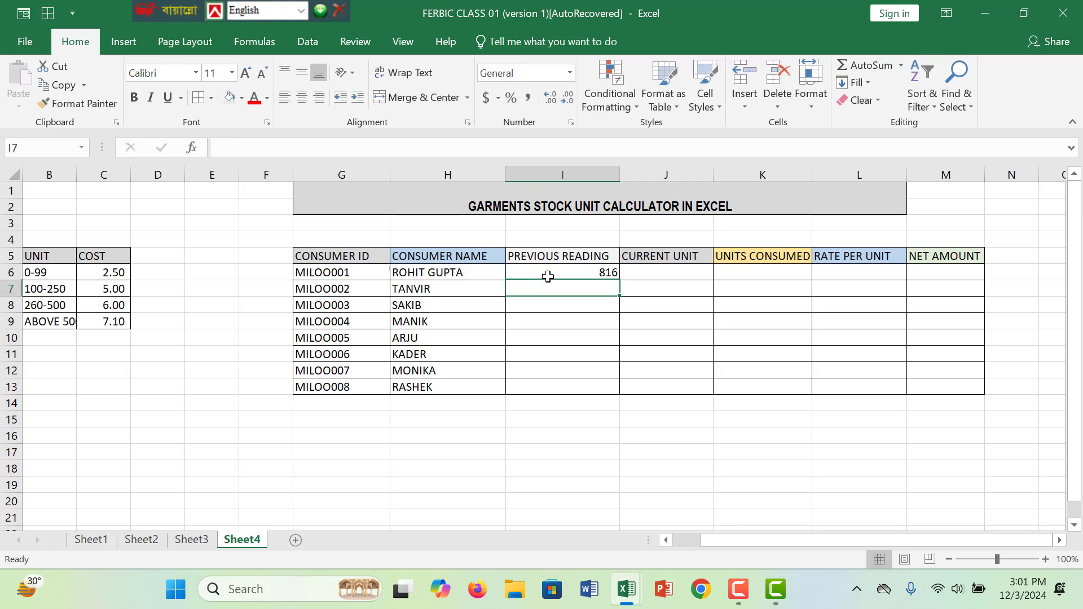
text(45)
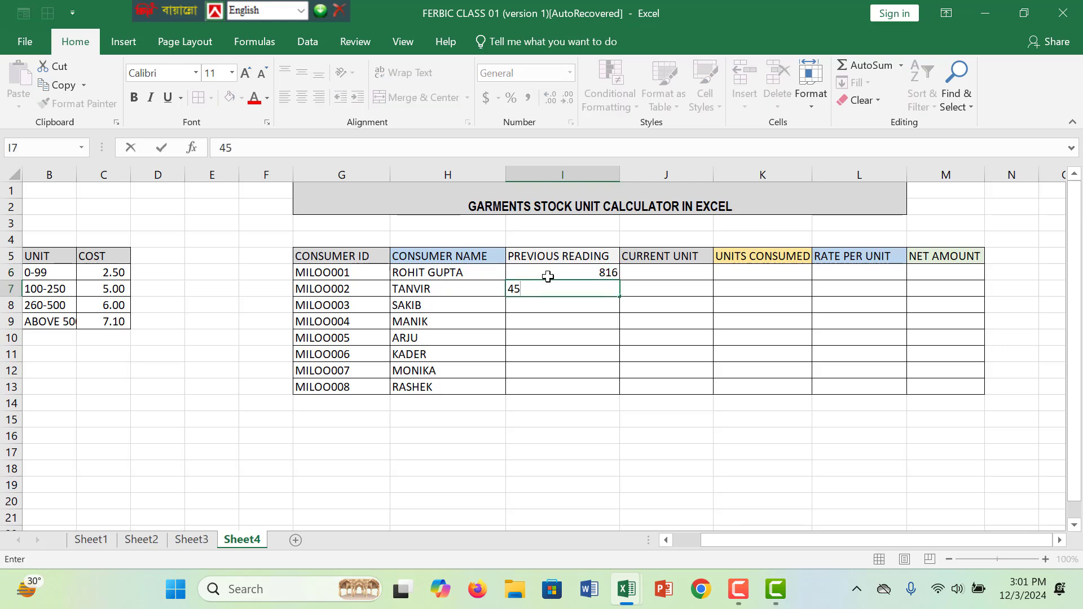
text(0)
key(Return)
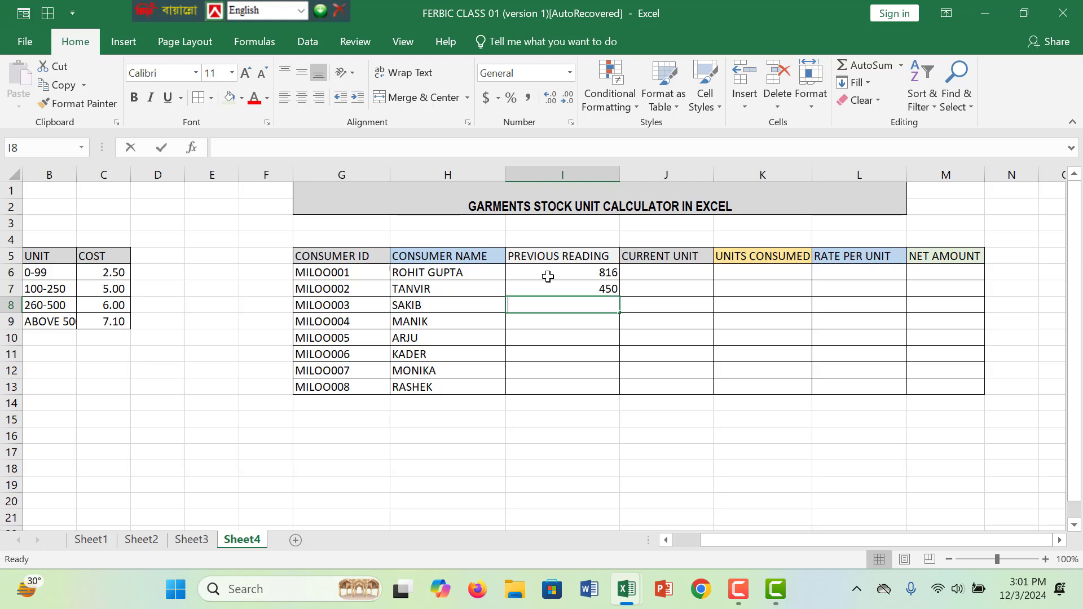
text(1144)
key(Return)
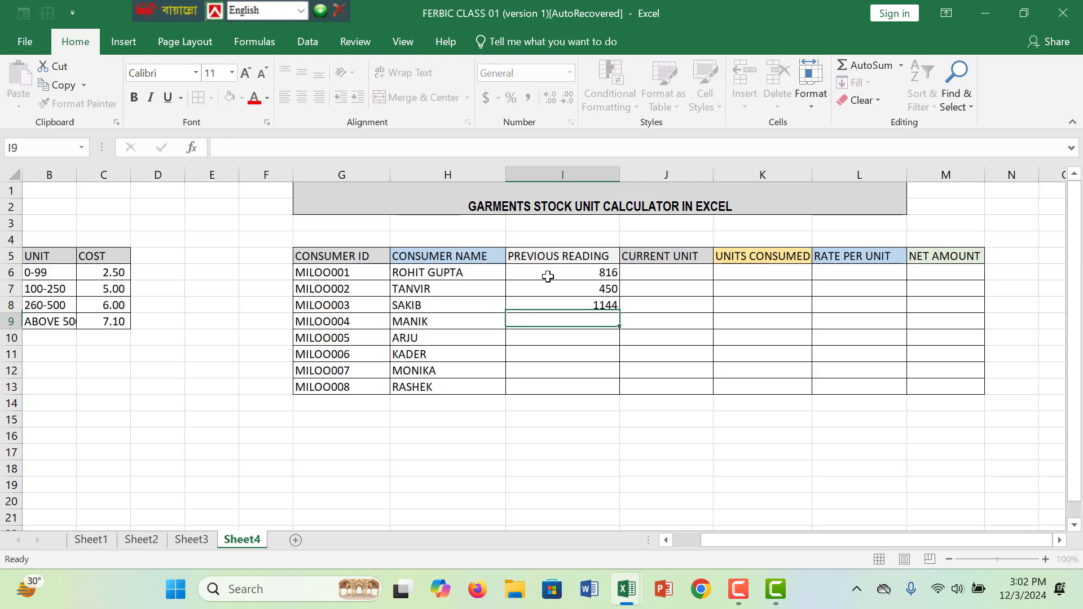
text(68)
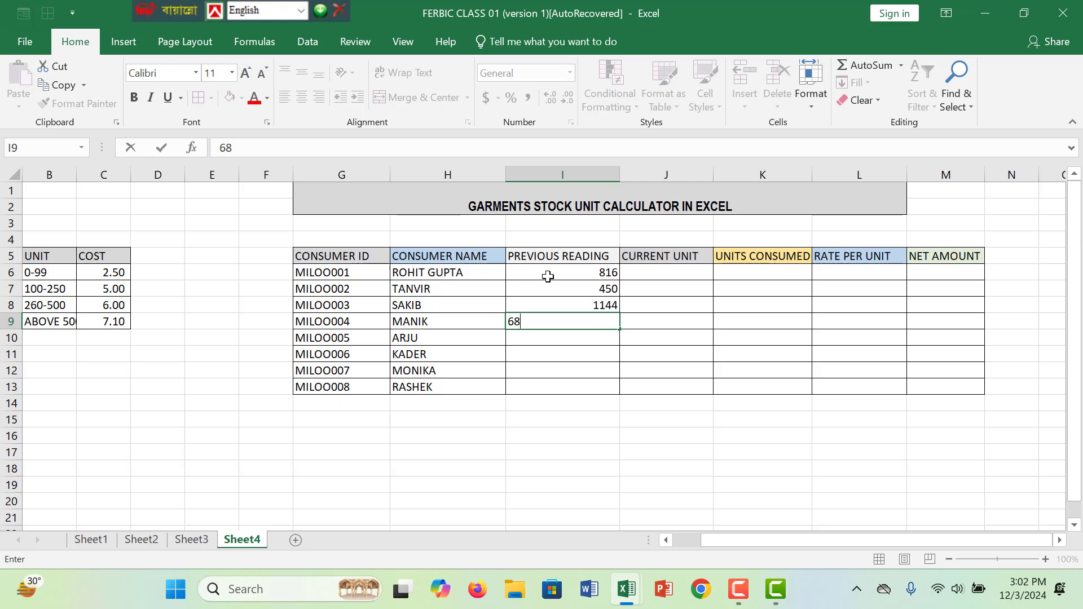
text(54)
key(Return)
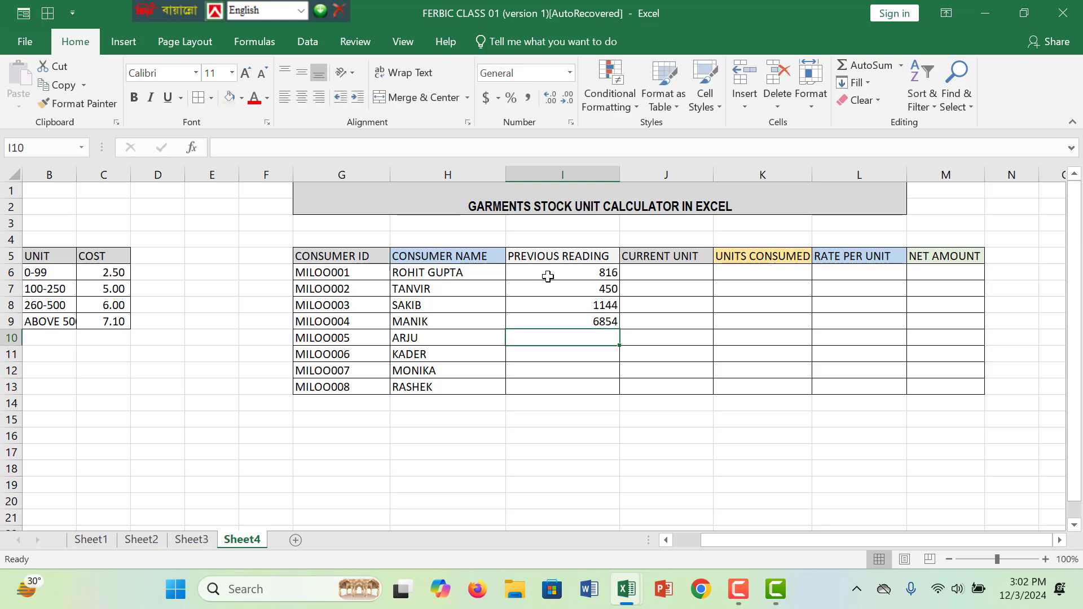
- Enter the previous readings 45122, 2250, 9481 and 340 in I10 to I13
text(45122)
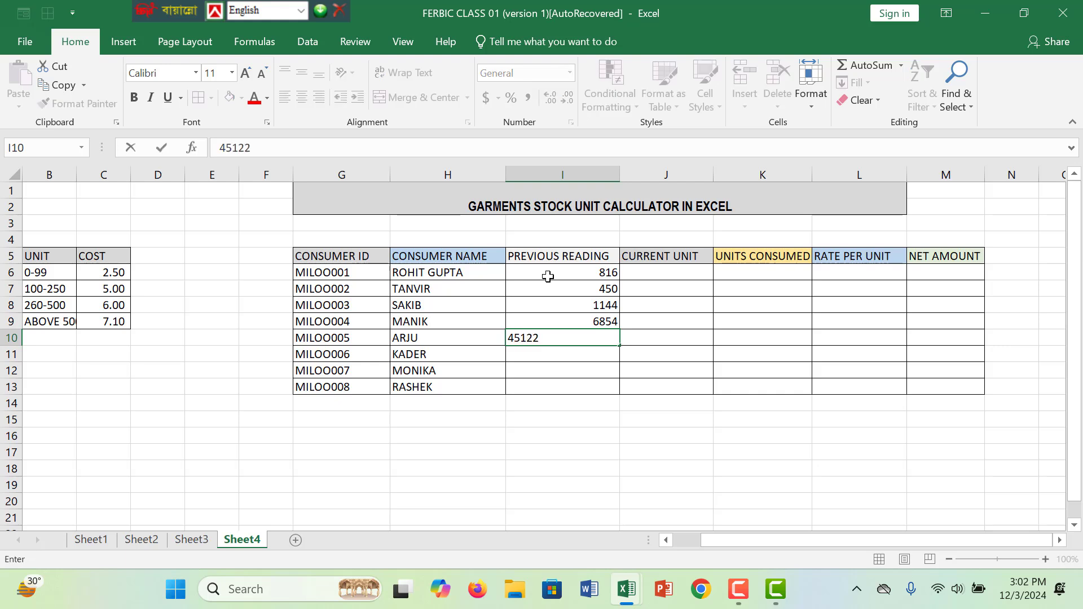
key(Return)
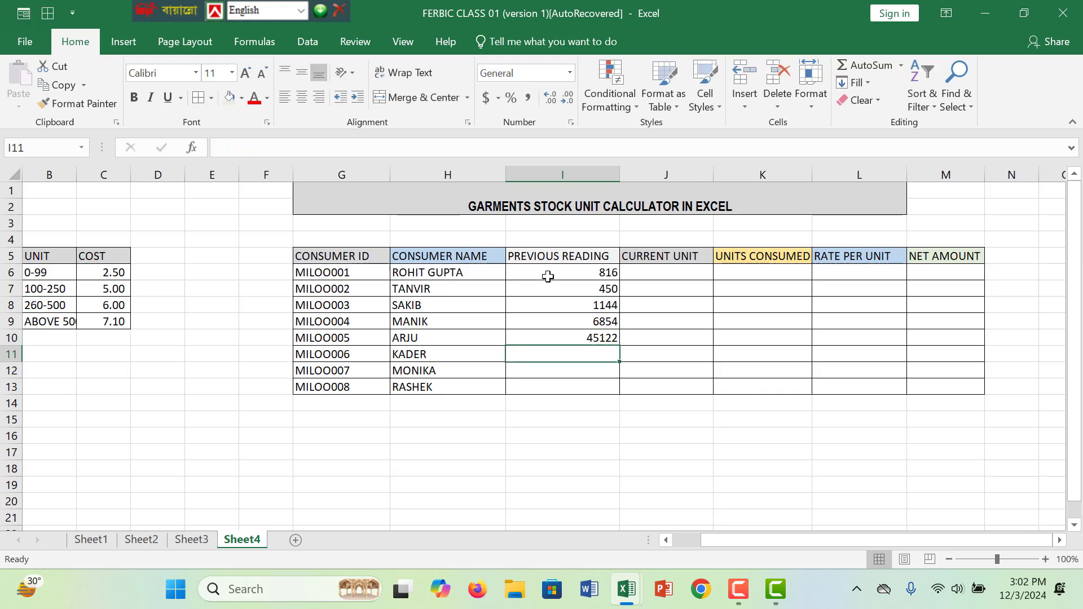
text(2)
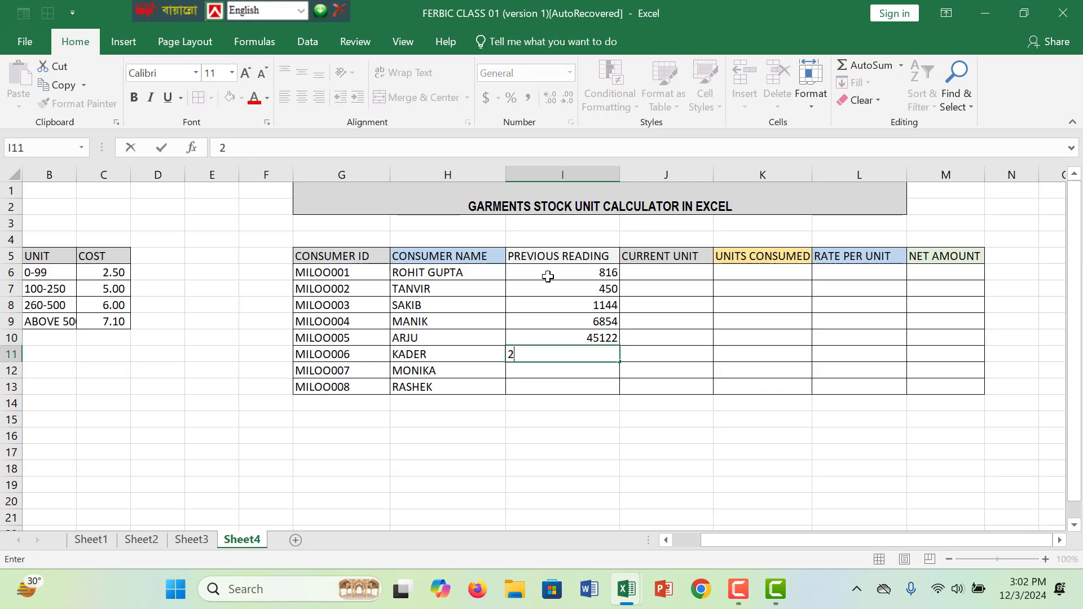
text(250)
key(Return)
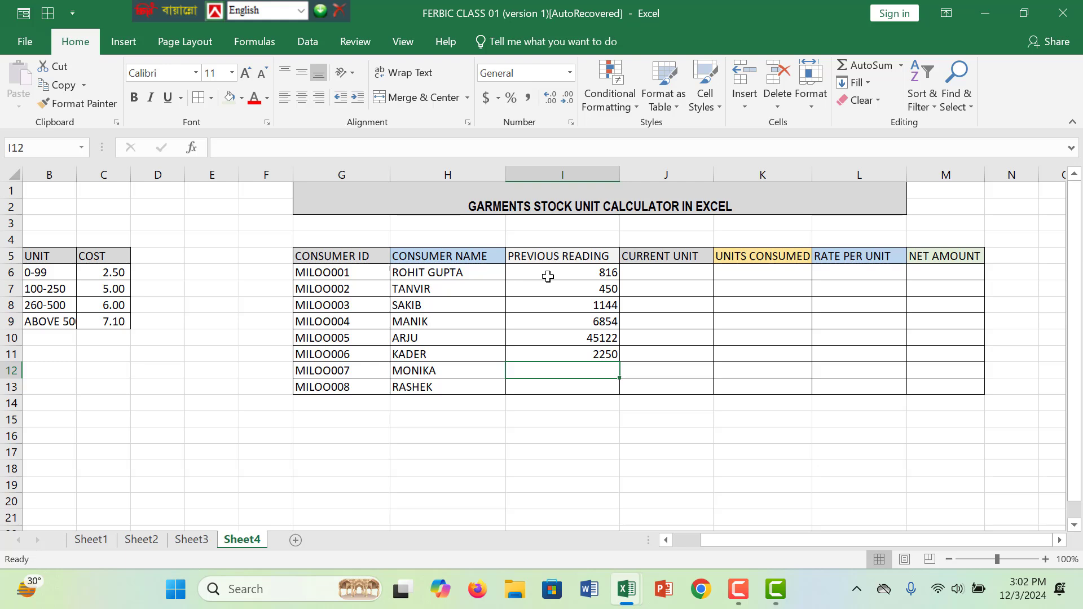
text(94)
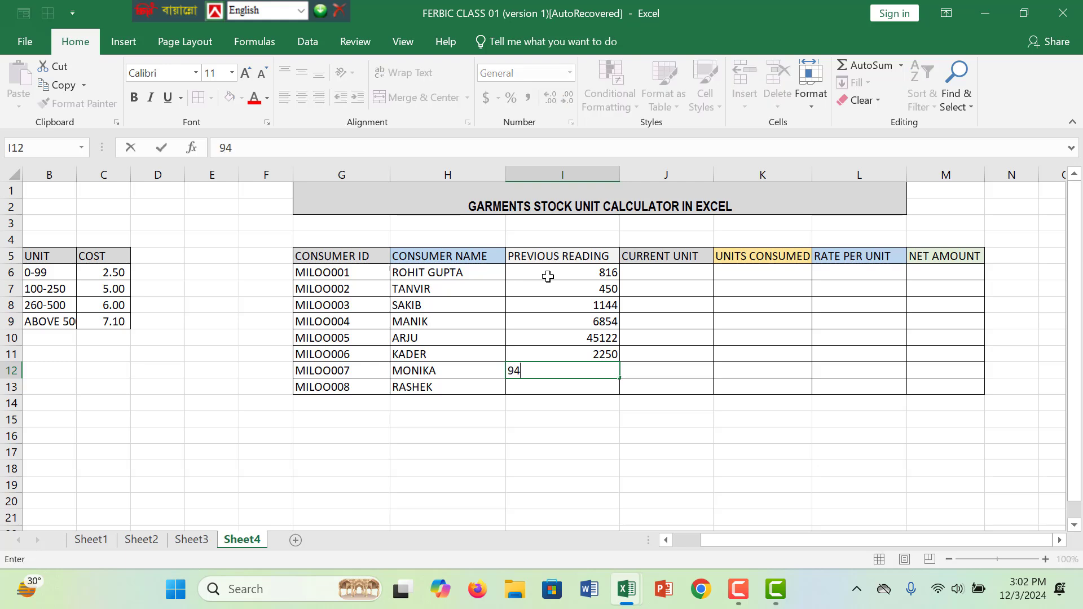
text(81)
click(598, 386)
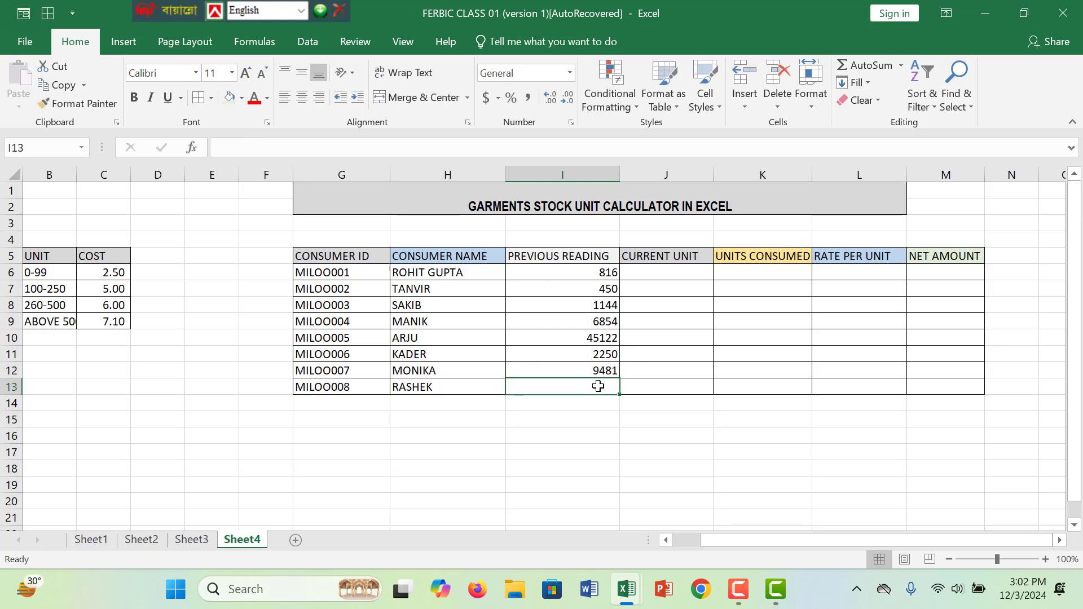
text(349)
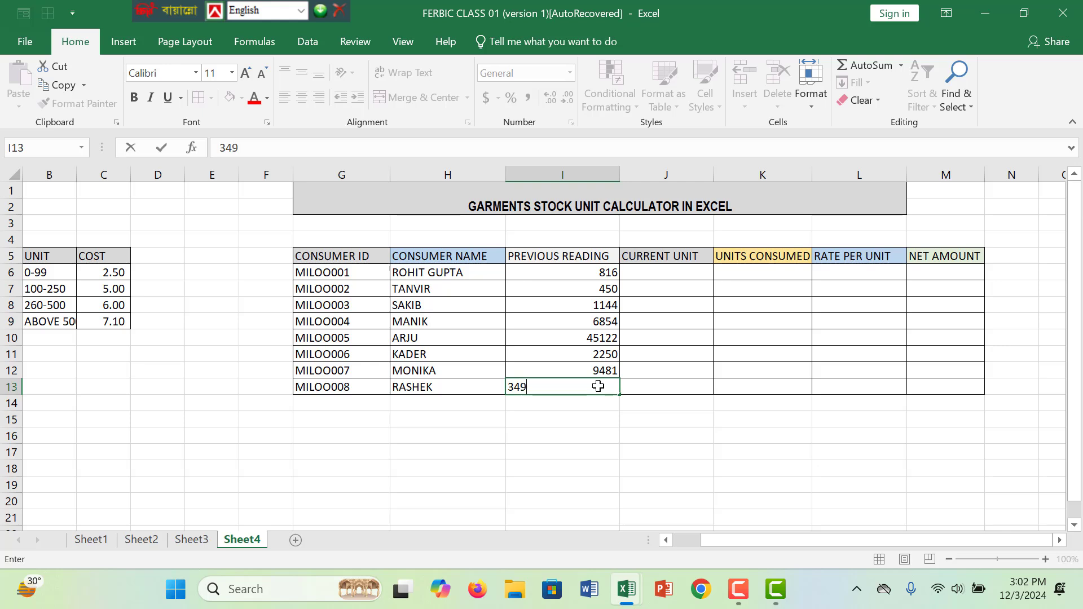
key(BackSpace)
text(0)
- Enter the current units 1156 and 590 in J6 and J7 of the Current Unit column
click(681, 273)
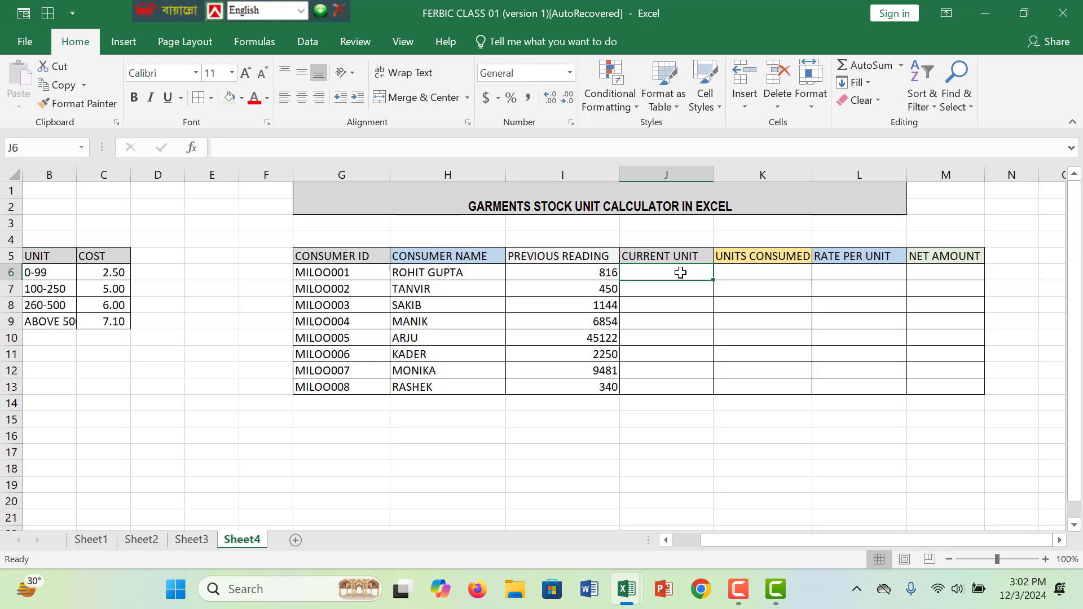
text(11)
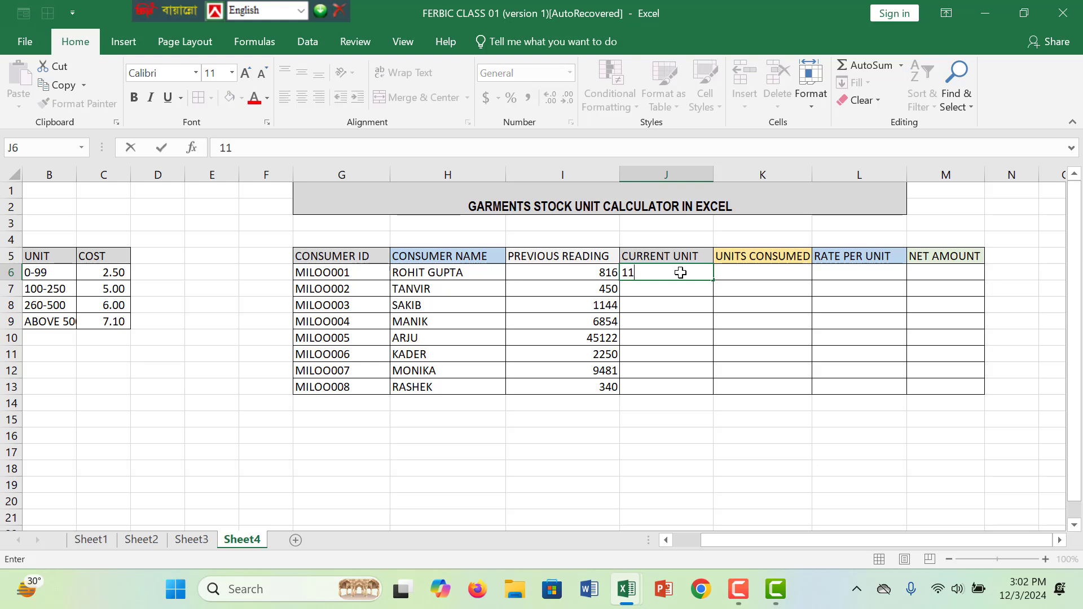
text(56)
key(Return)
text(5)
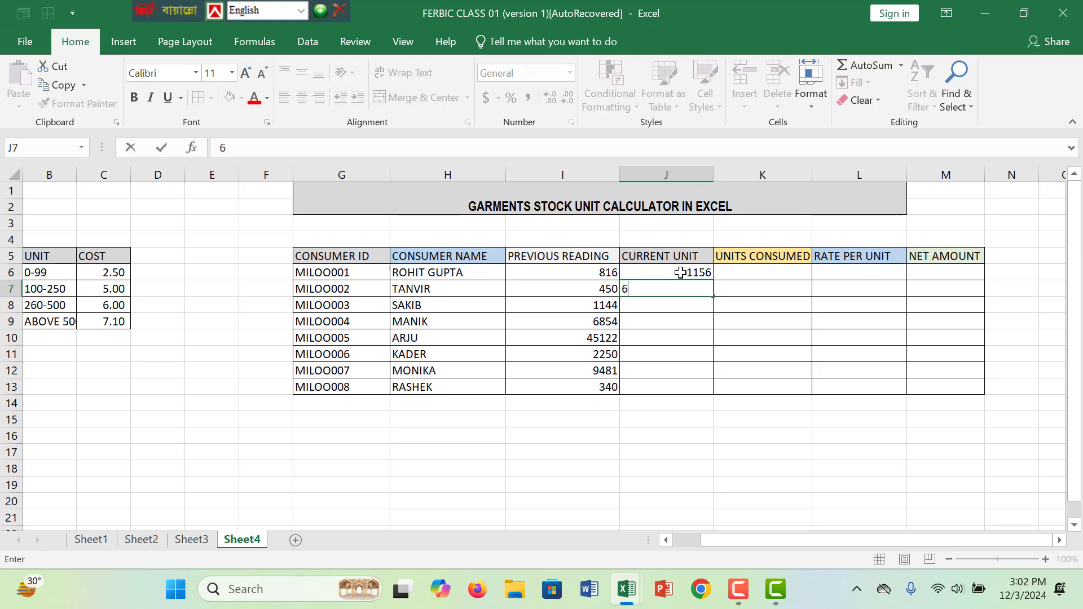
text(90)
key(Return)
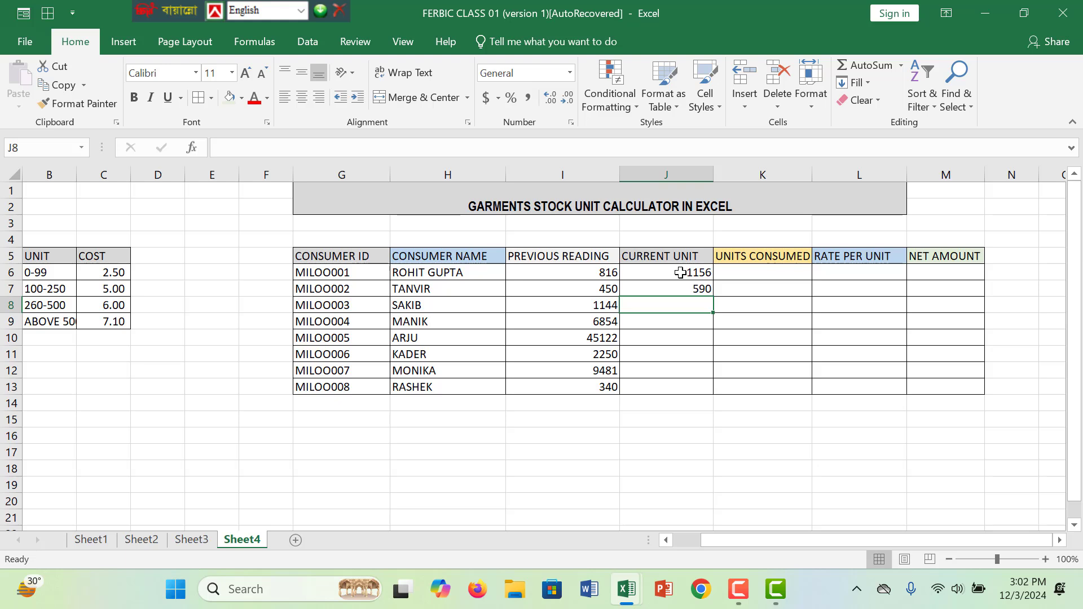
- Enter the current units 1350 and 7045 in J8 and J9
text(1350)
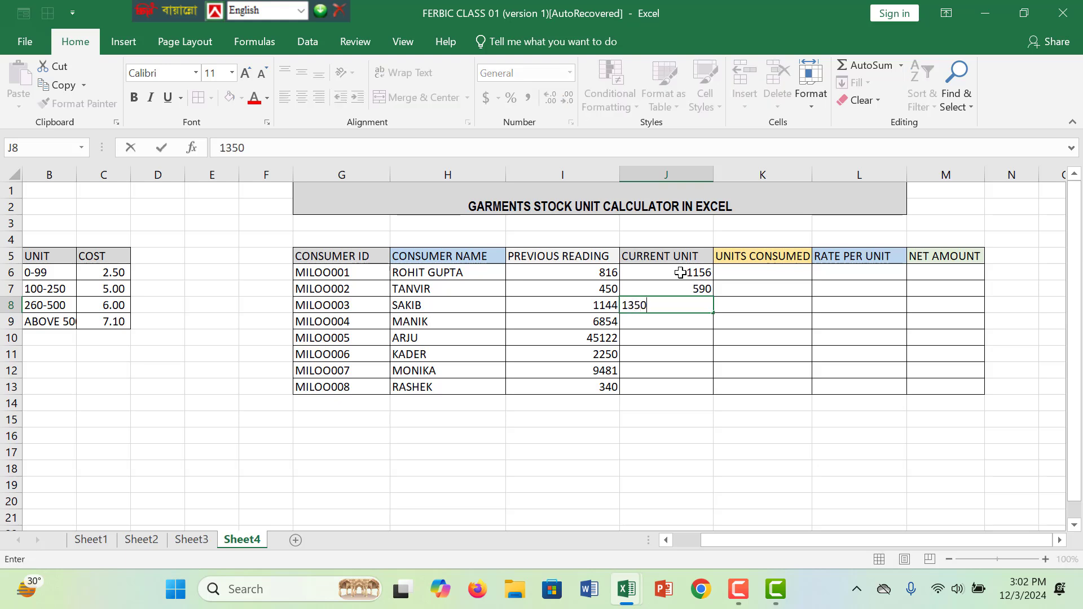
key(Return)
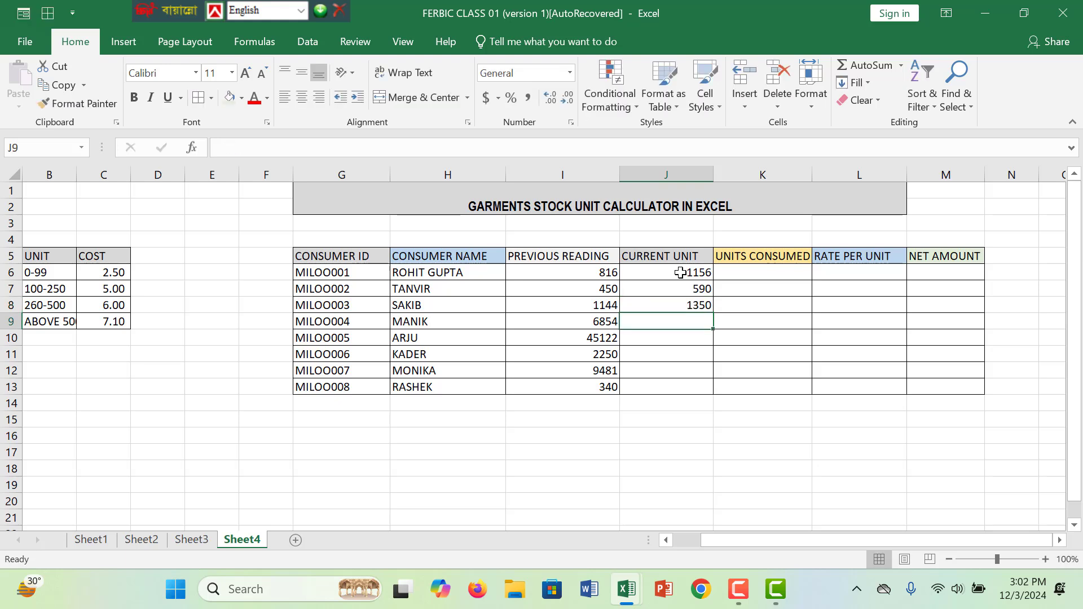
text(70)
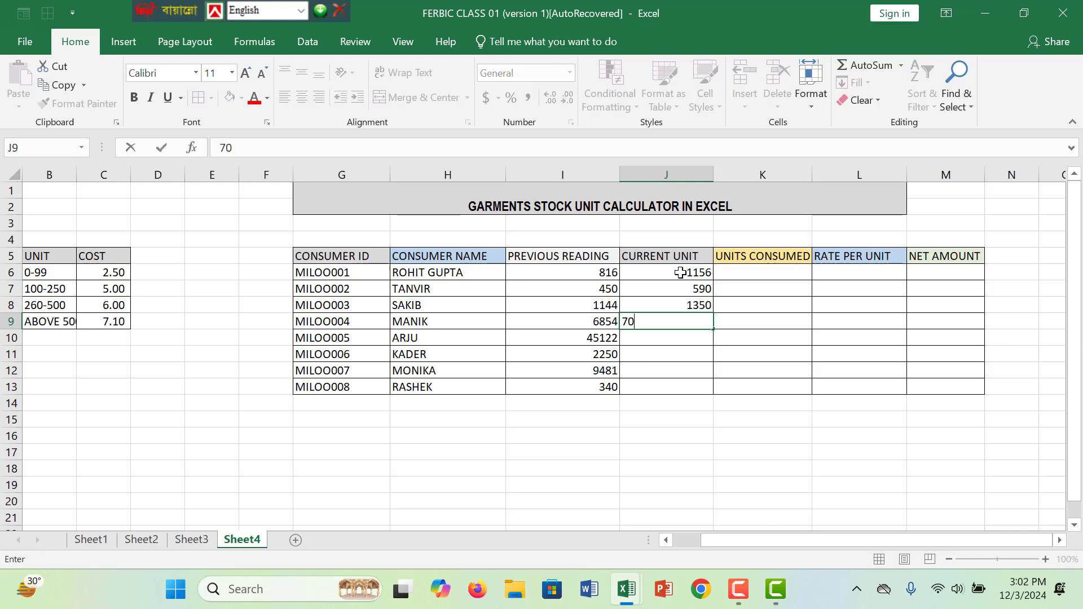
text(45)
key(Return)
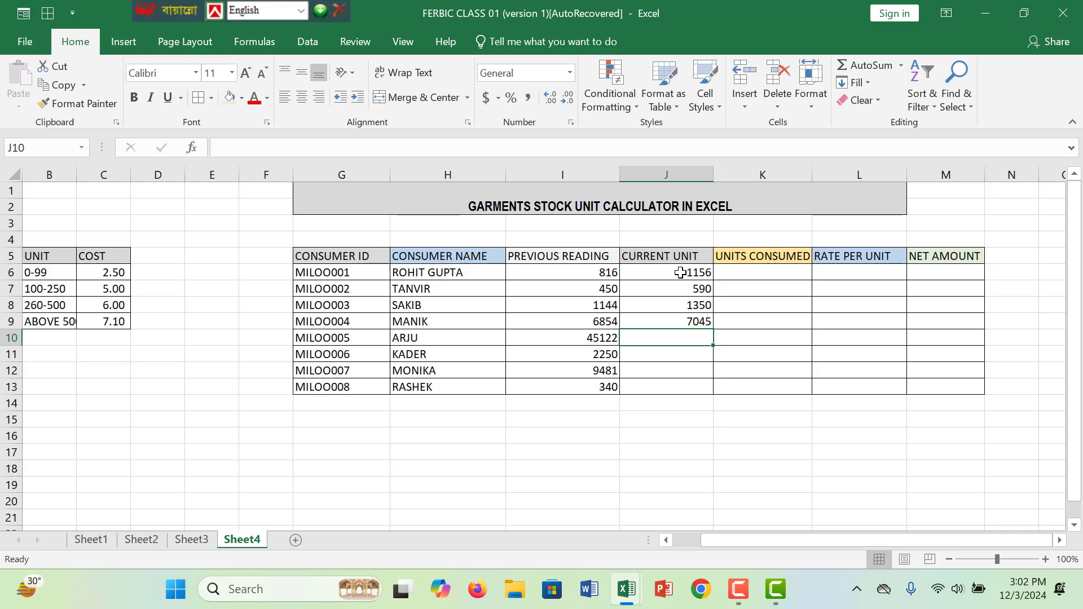
- Enter the current units 45433, 2450, 9841 and 210 in J10 to J13
text(45)
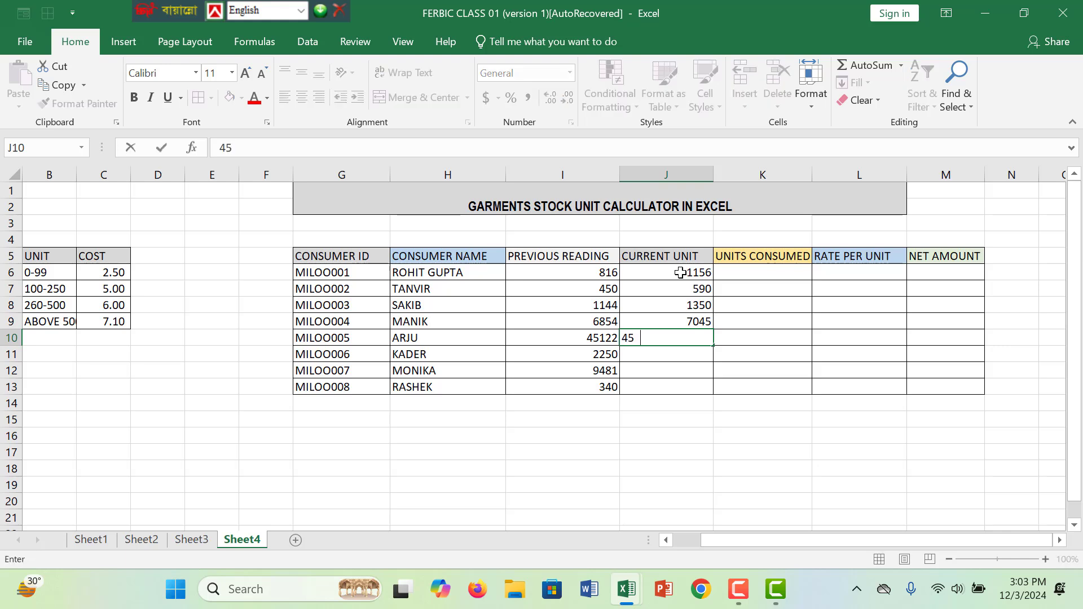
text(433)
key(Return)
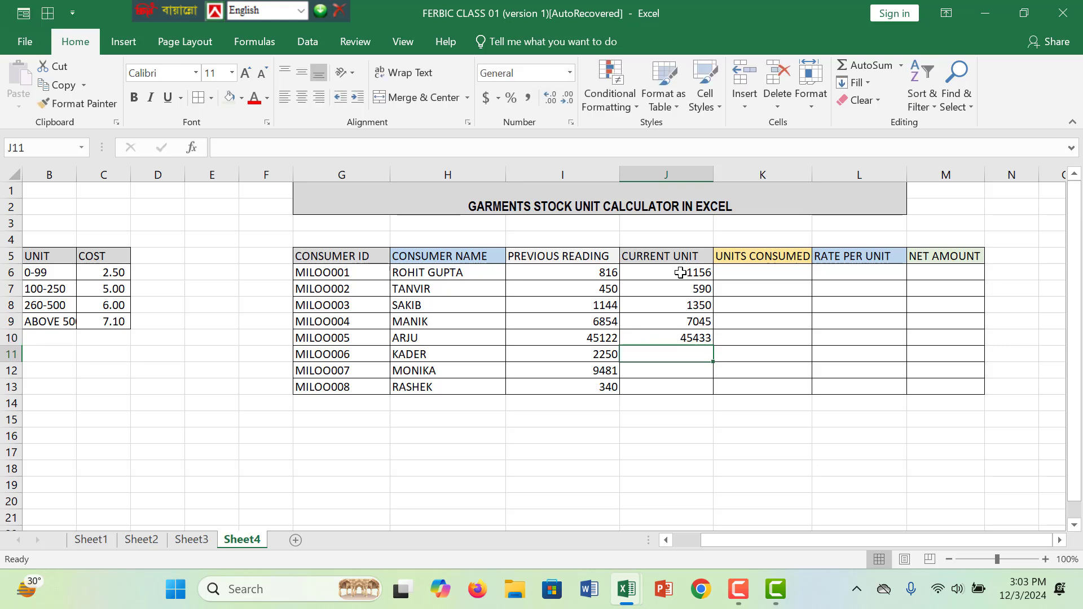
text(2450)
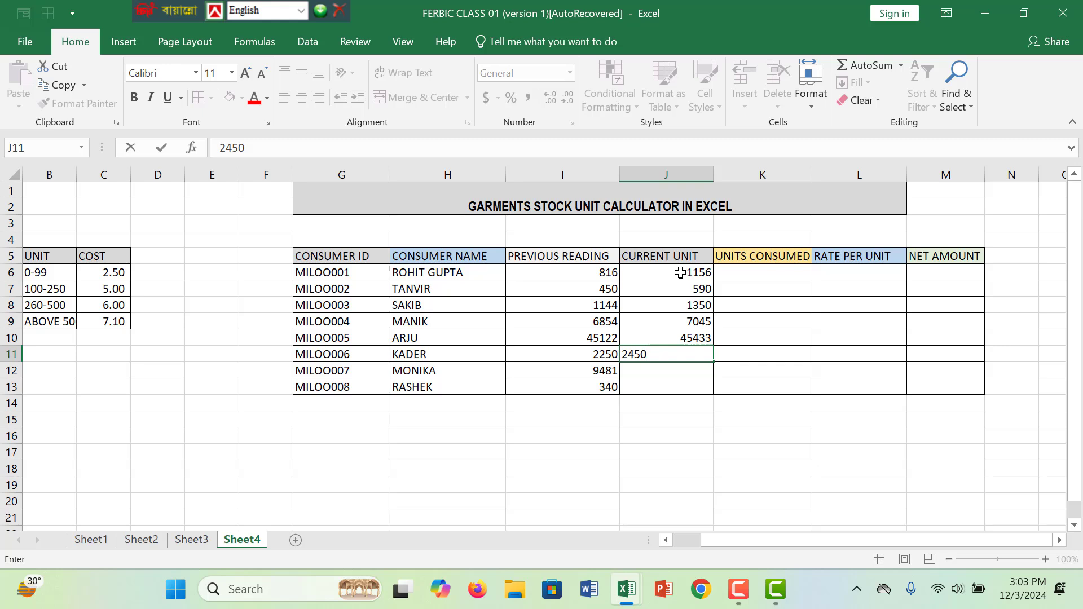
key(Return)
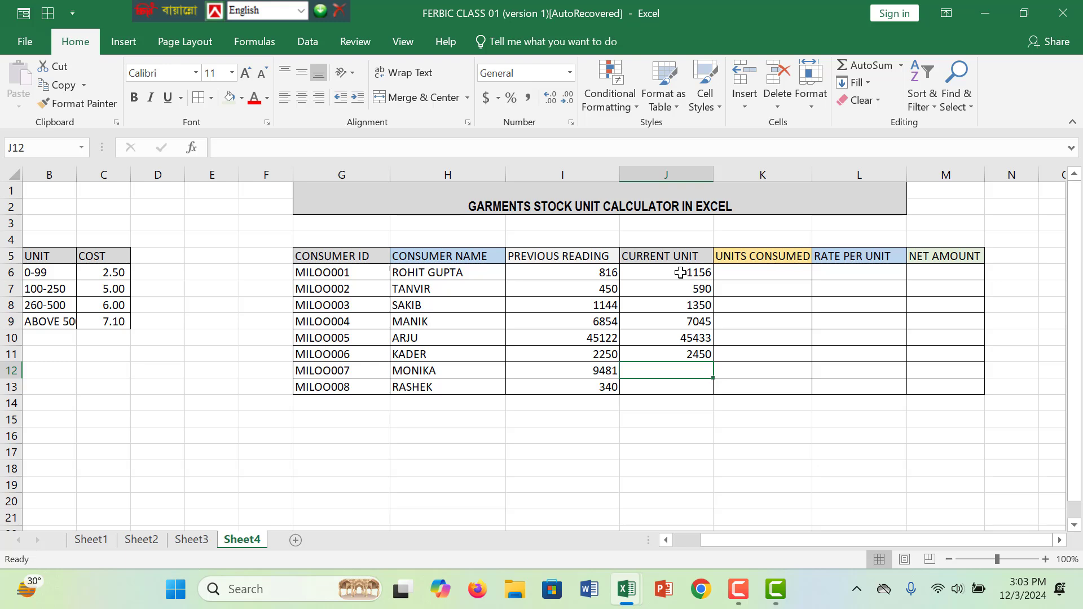
text(9841)
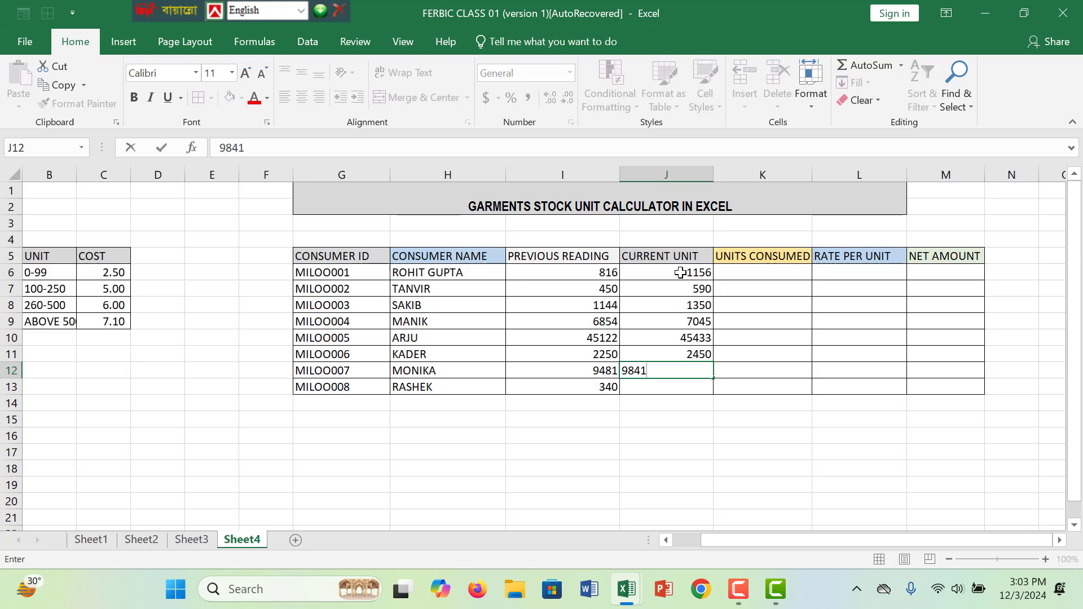
key(Return)
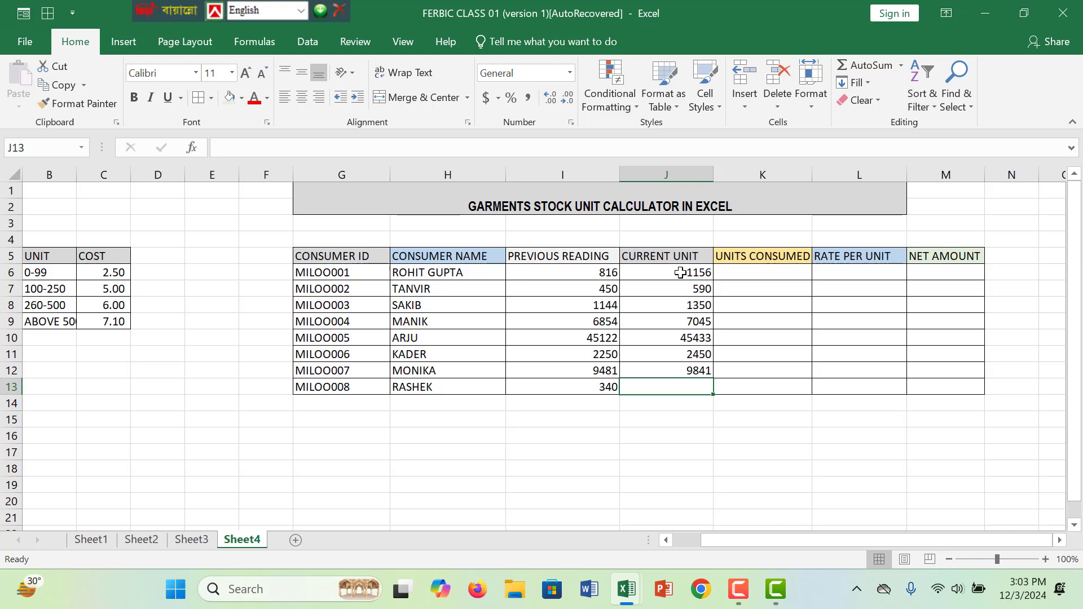
text(2)
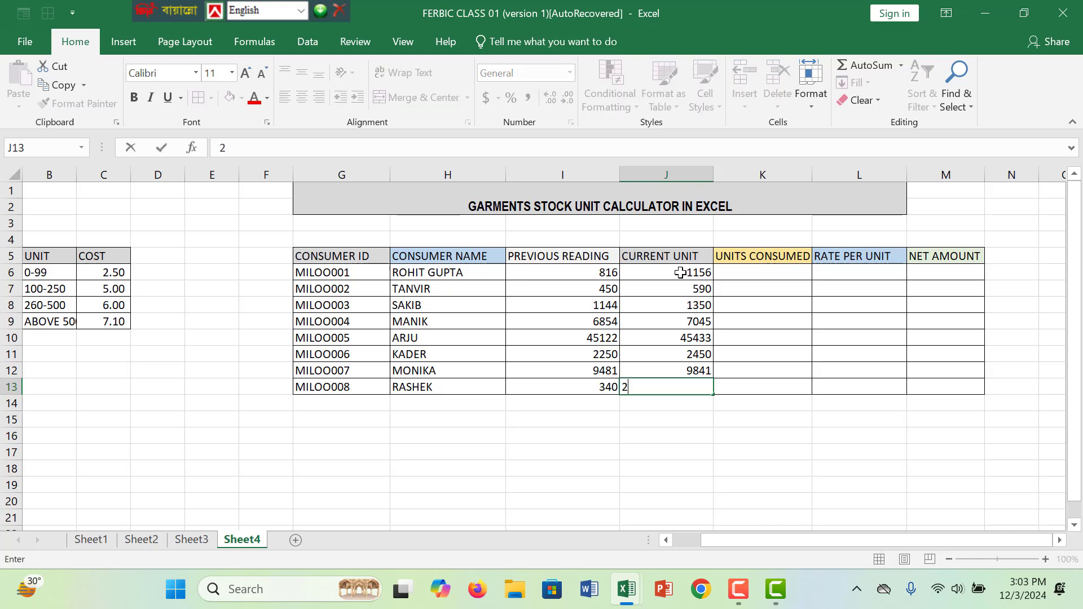
text(10)
click(769, 305)
- Calculate the units consumed in K6 with =J6-I6 and fill the formula down to K13
click(780, 274)
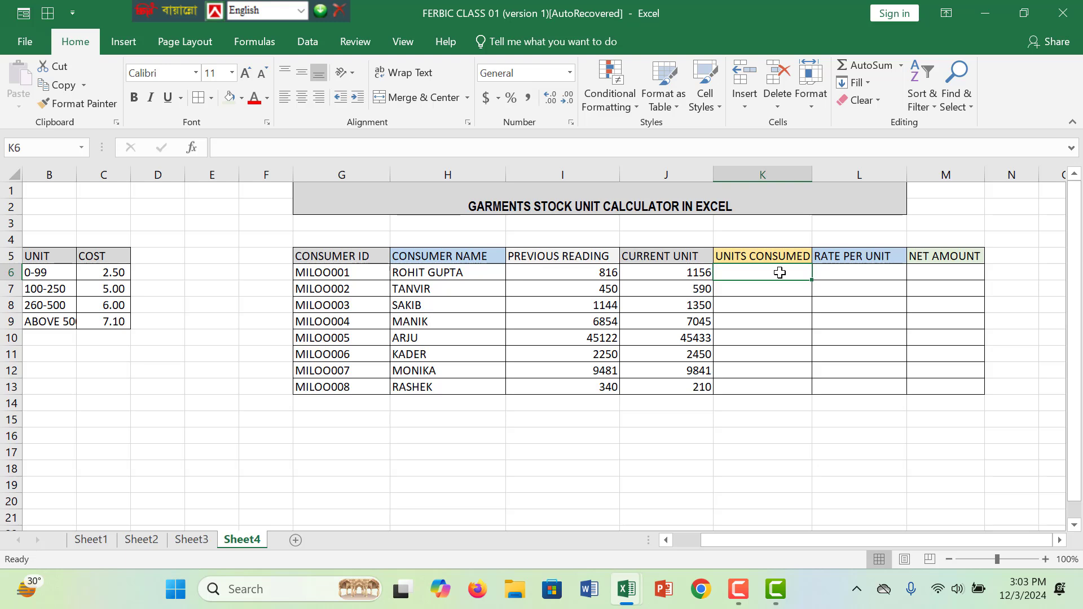
click(771, 350)
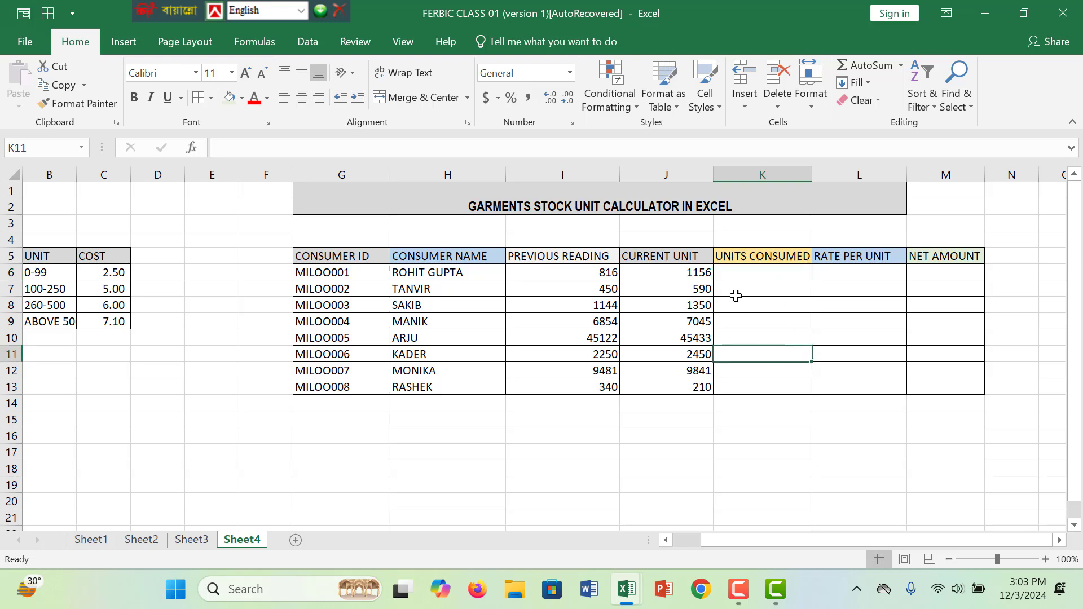
click(732, 275)
text(=)
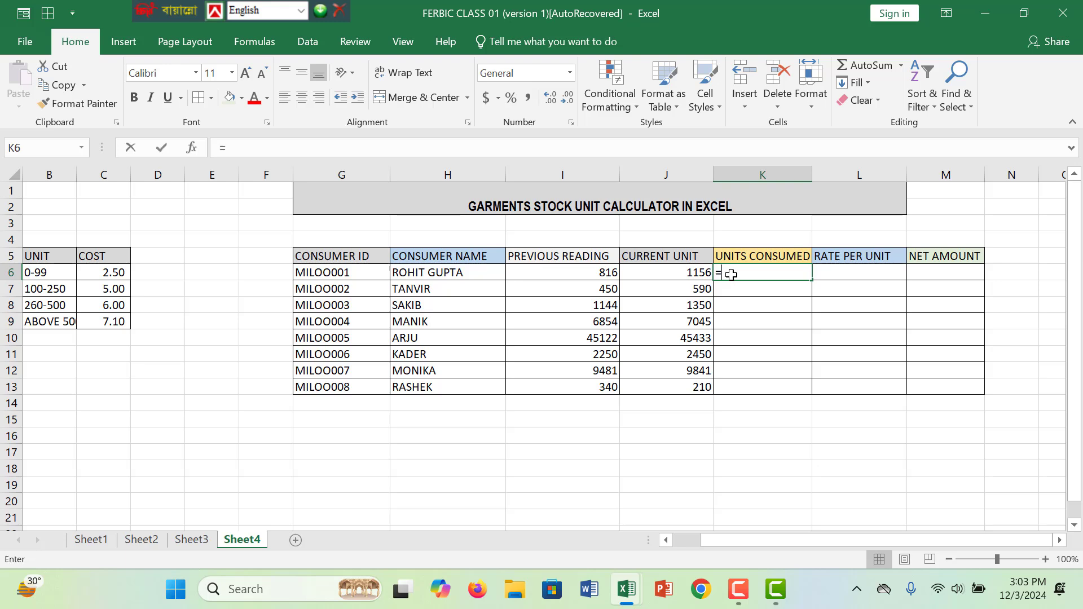
click(645, 274)
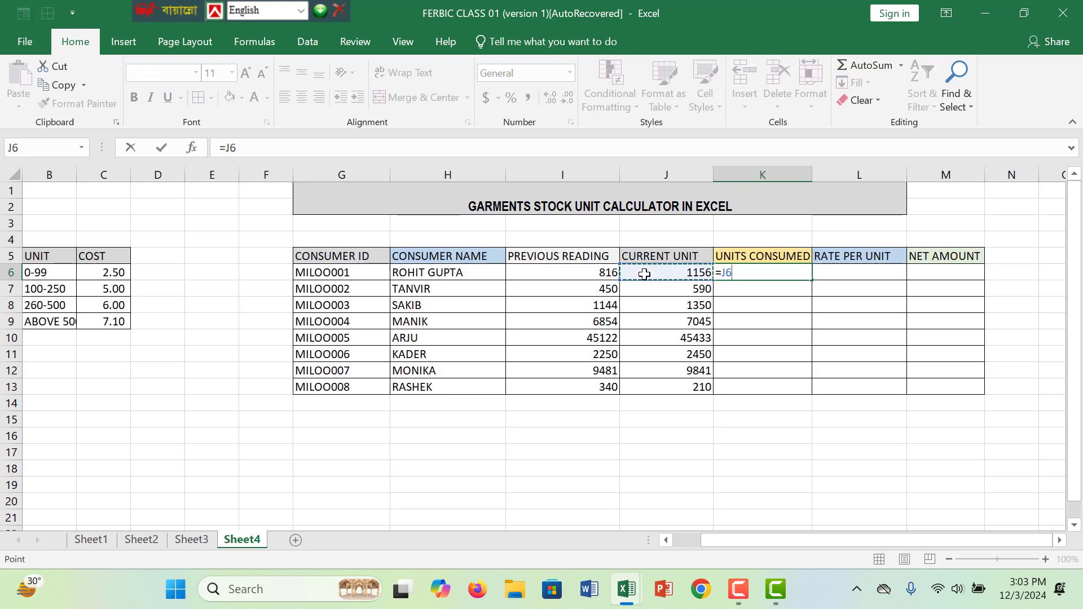
text(-)
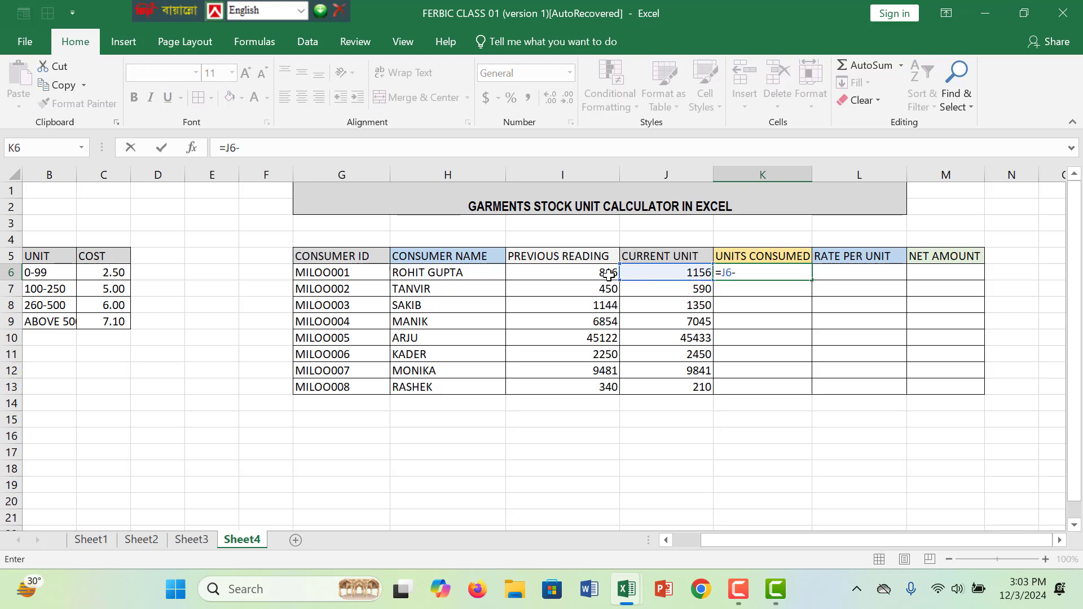
click(607, 274)
key(Return)
click(808, 273)
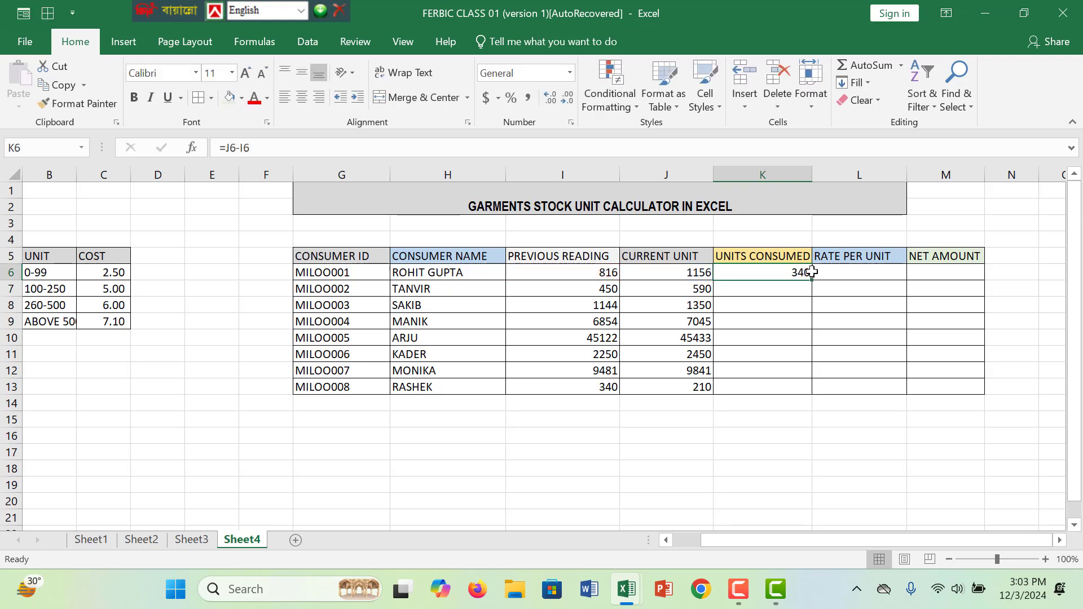
drag(810, 282, 810, 393)
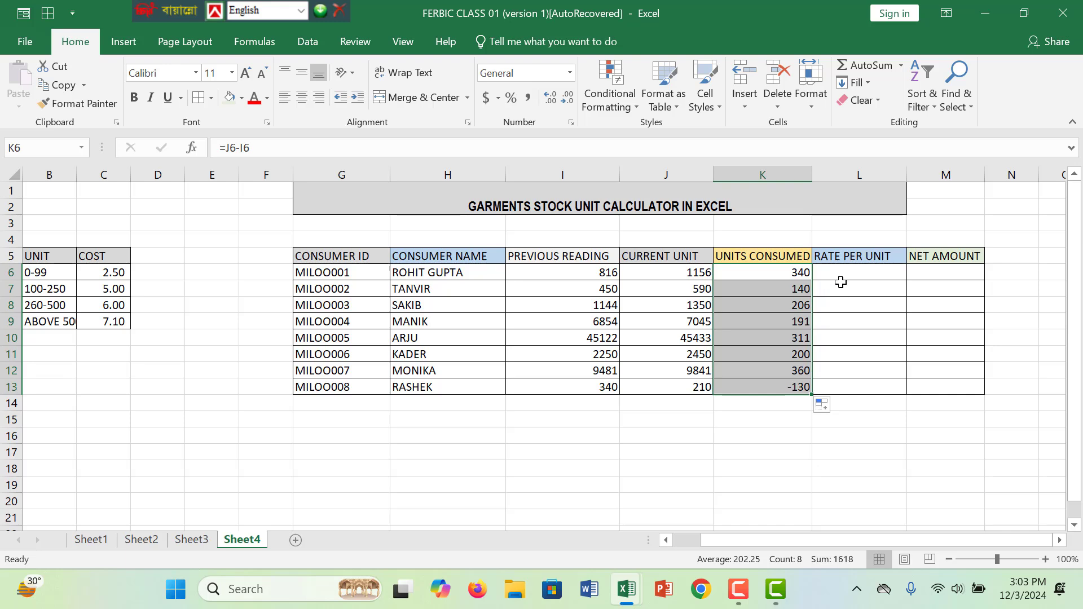
- Correct the last consumer's current unit in J13 to 2210
click(684, 385)
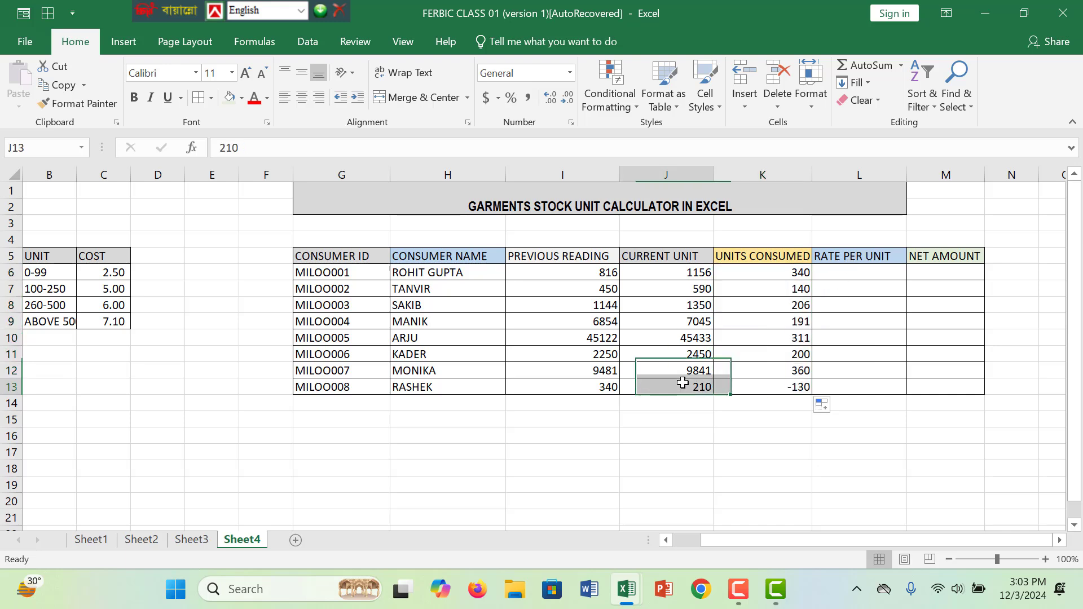
double_click(692, 389)
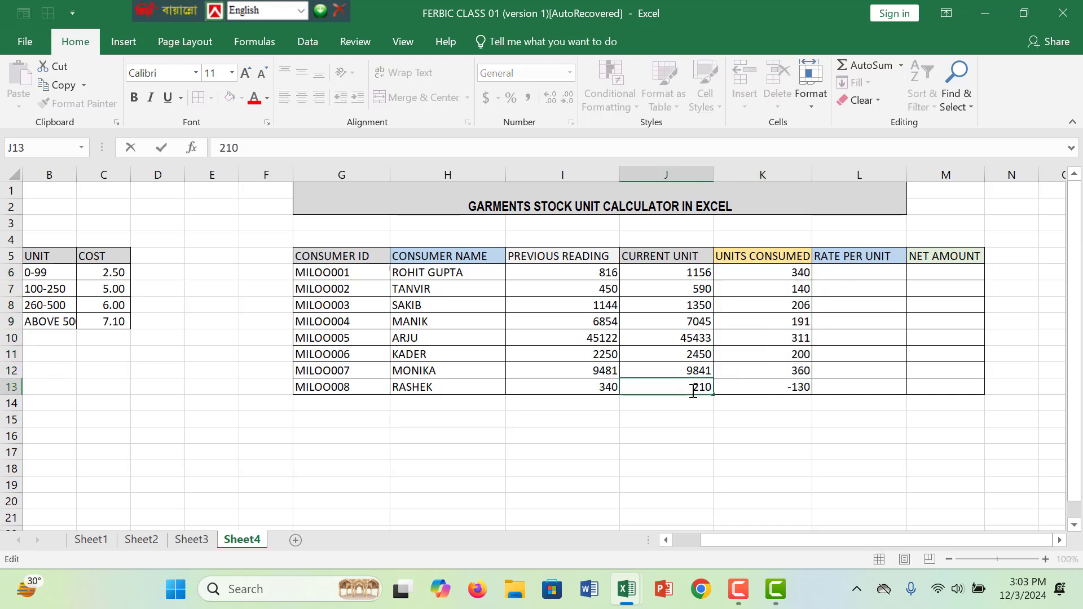
text(2)
- Start an IF formula for the rate per unit in L6 with the logical test K6<=100
click(858, 271)
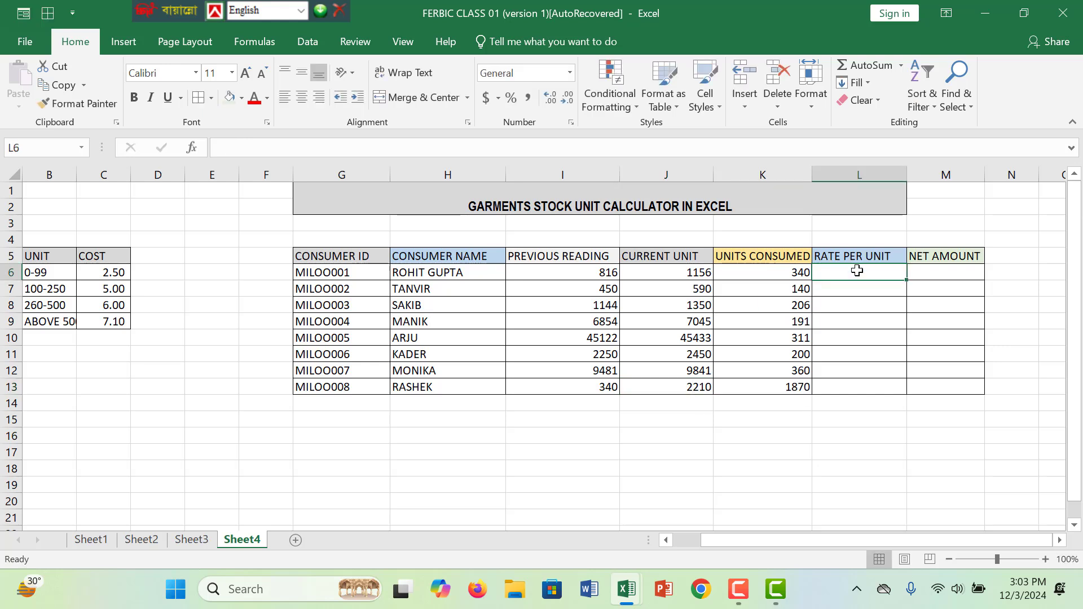
text(=)
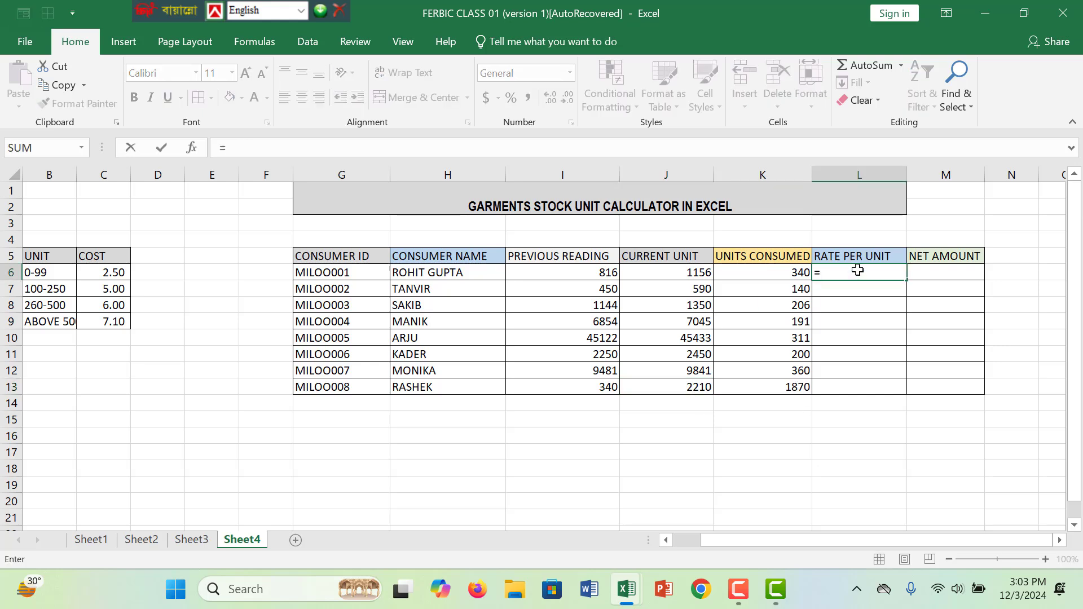
text(IF()
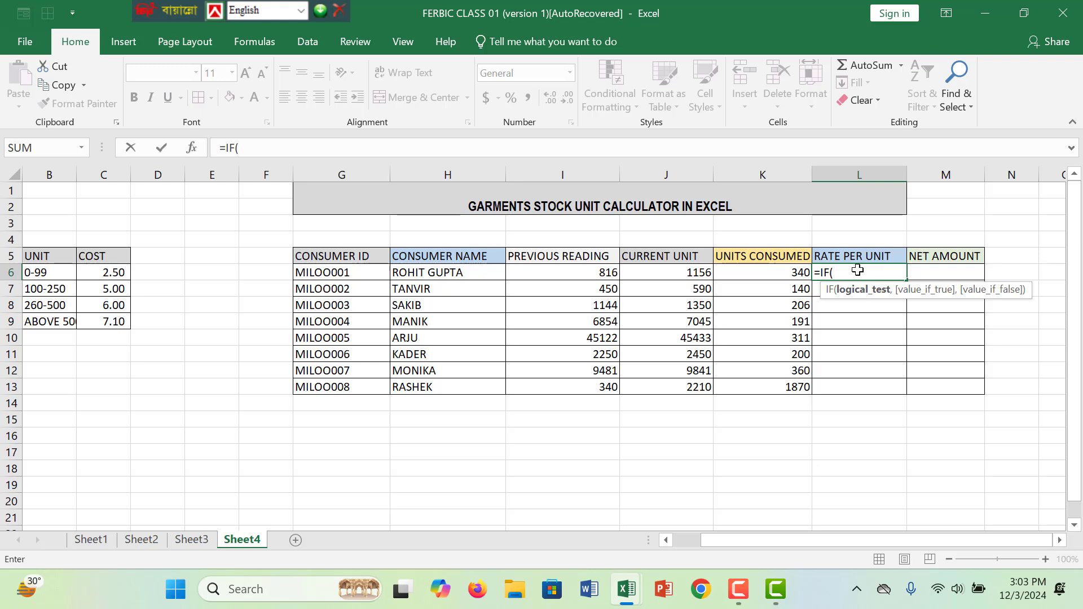
click(748, 272)
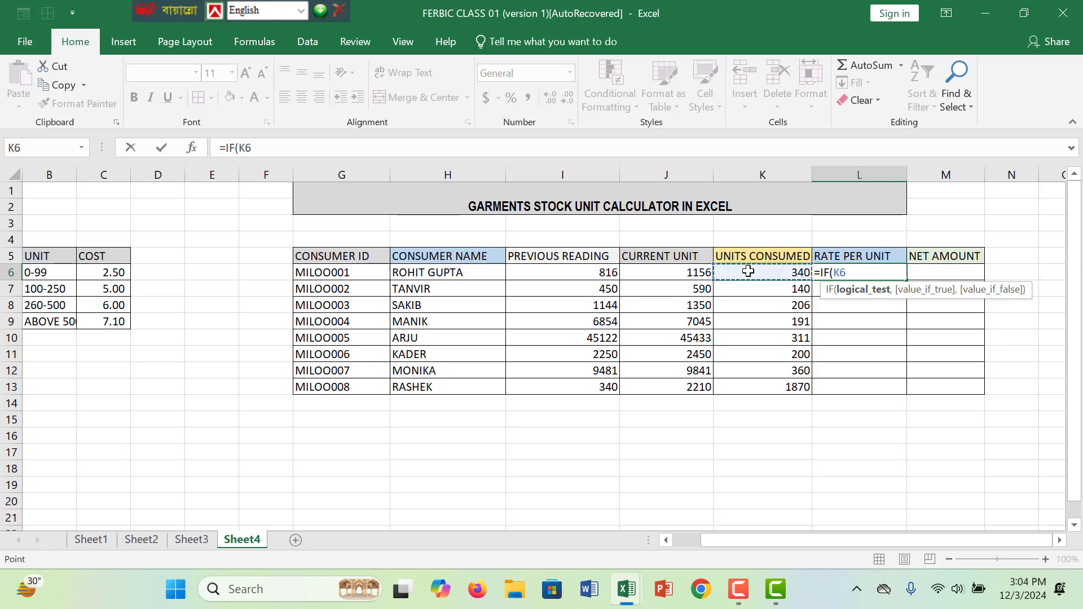
text(<=)
drag(764, 537, 726, 535)
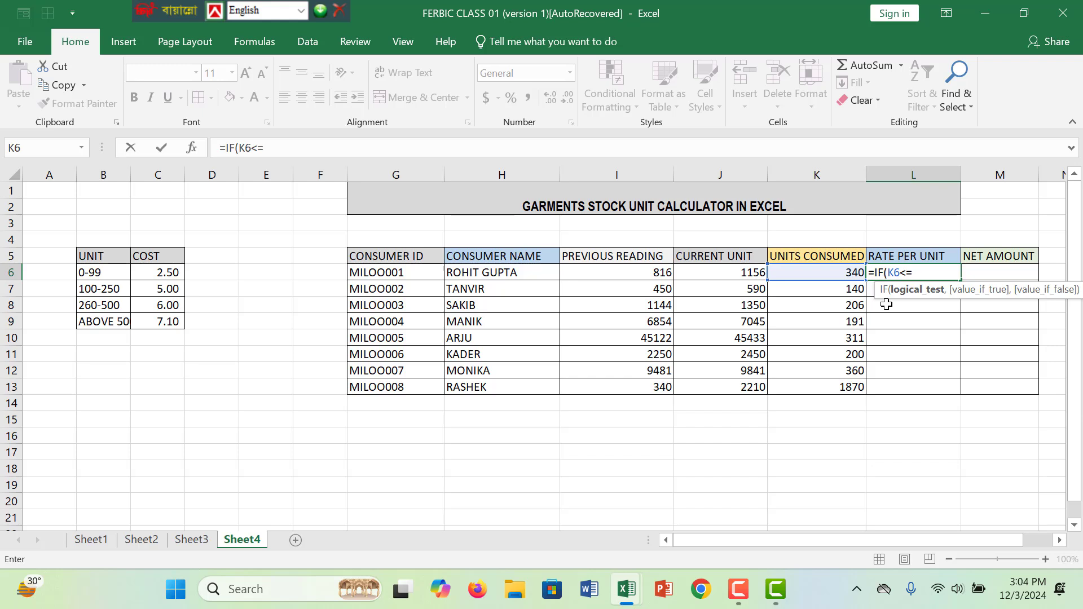
text(100)
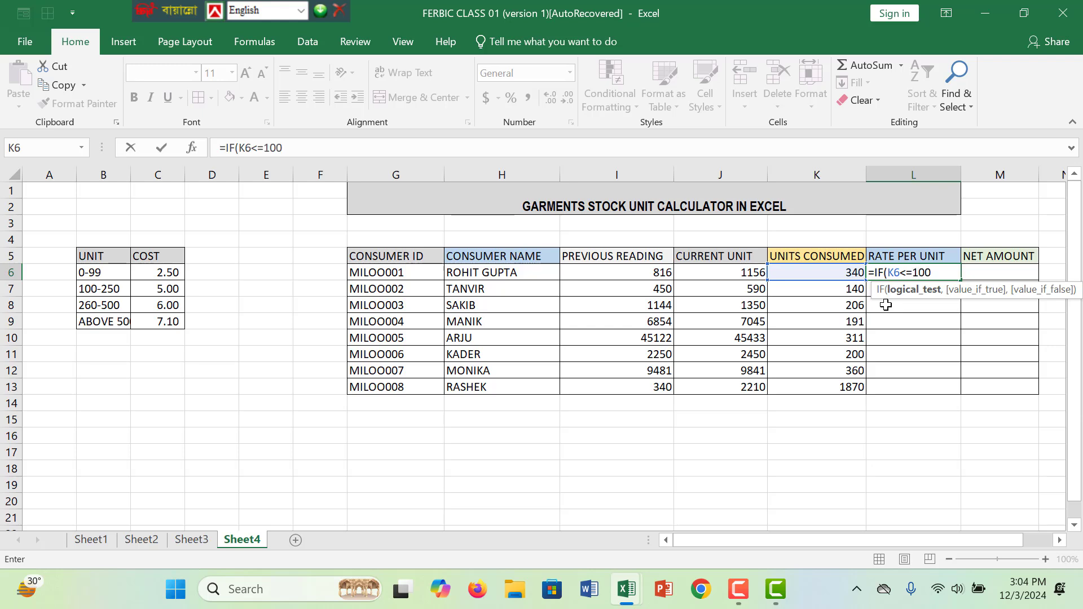
text(,")
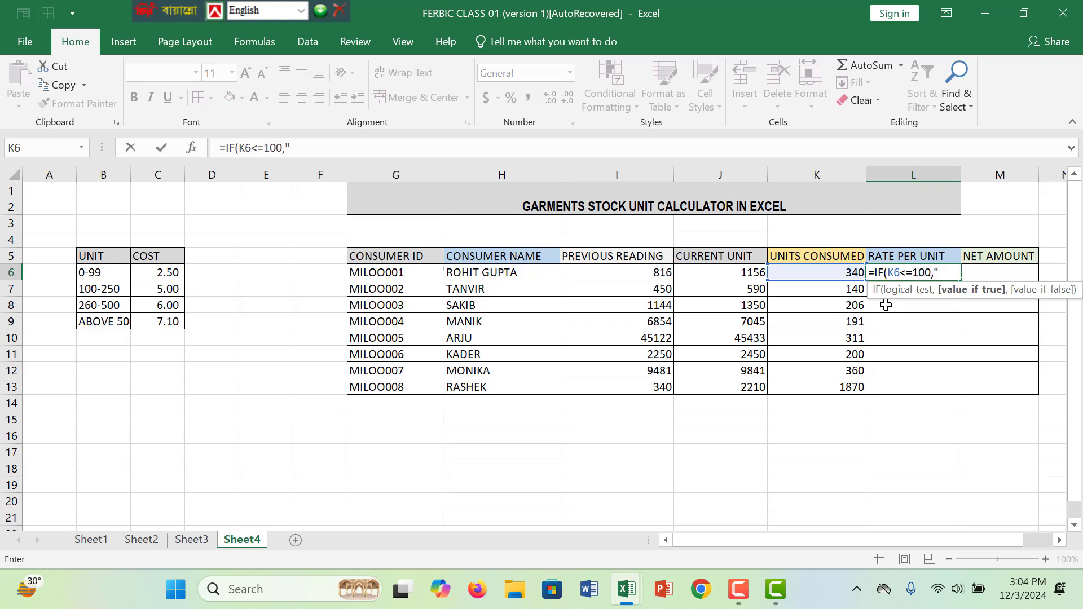
text(3)
text(.50)
- Give the IF formula in L6 the value "2.50" for when its test is true
key(BackSpace)
key(BackSpace)
key(BackSpace)
key(BackSpace)
text(2.50",)
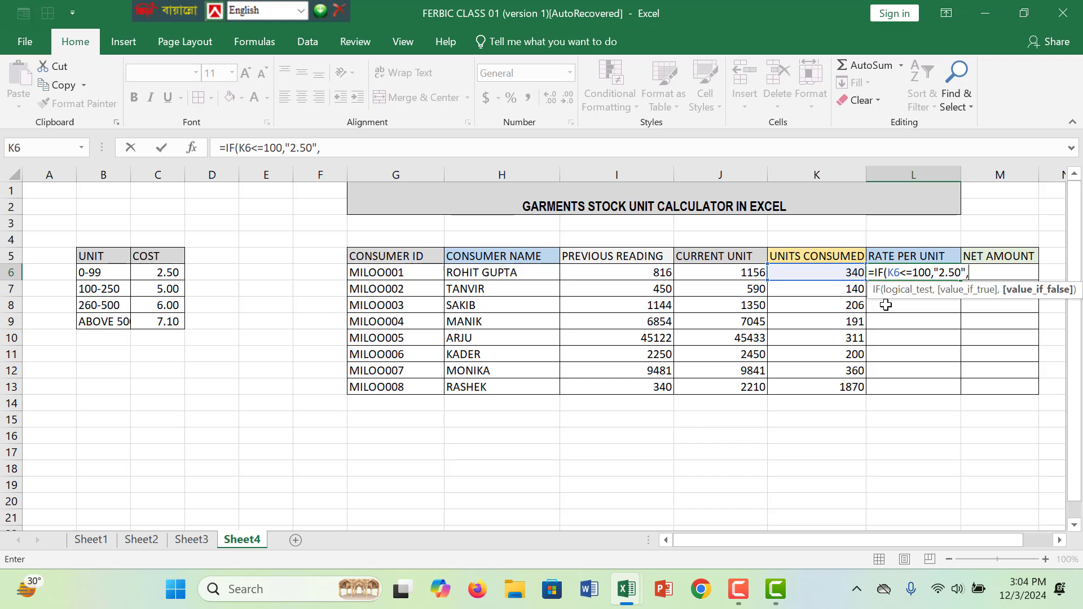
- Nest a second IF in the L6 formula as the value-if-false, with the logical test K6<=250
text(IF)
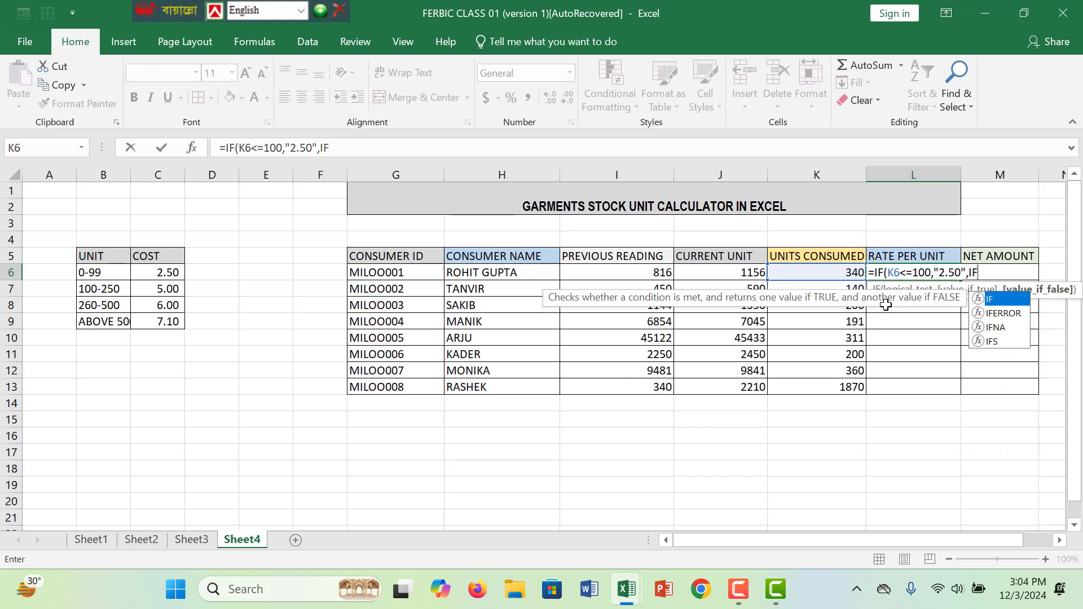
text(()
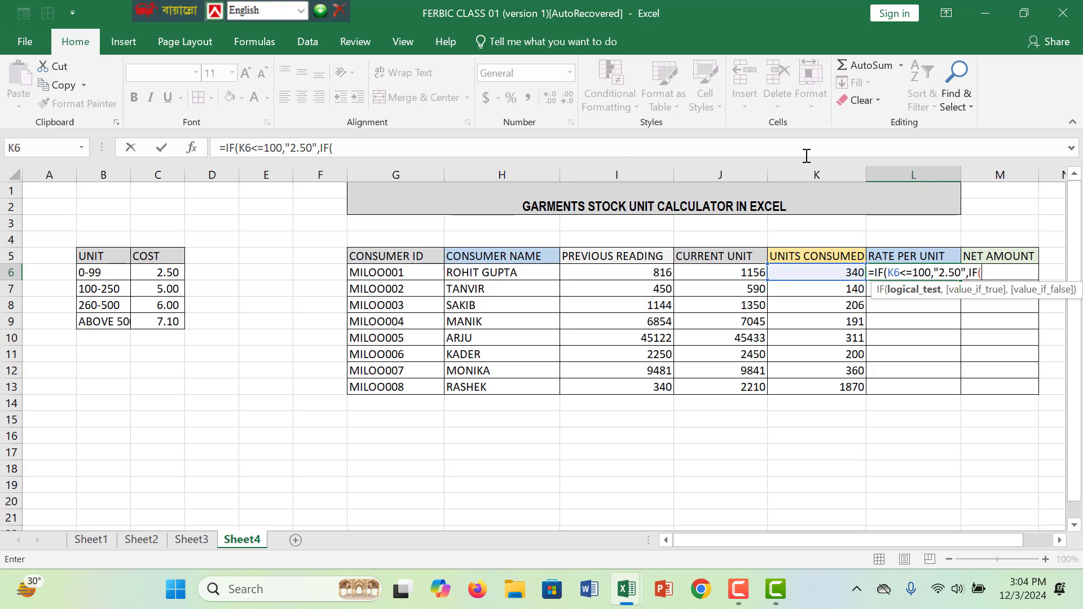
click(824, 276)
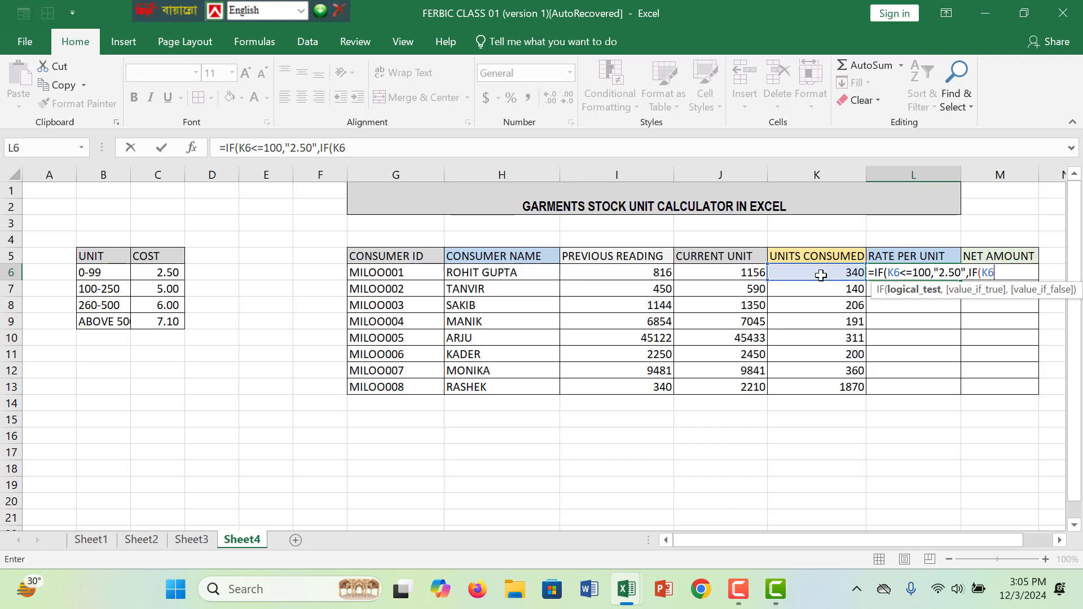
text(>)
key(BackSpace)
text(<=)
text(250,")
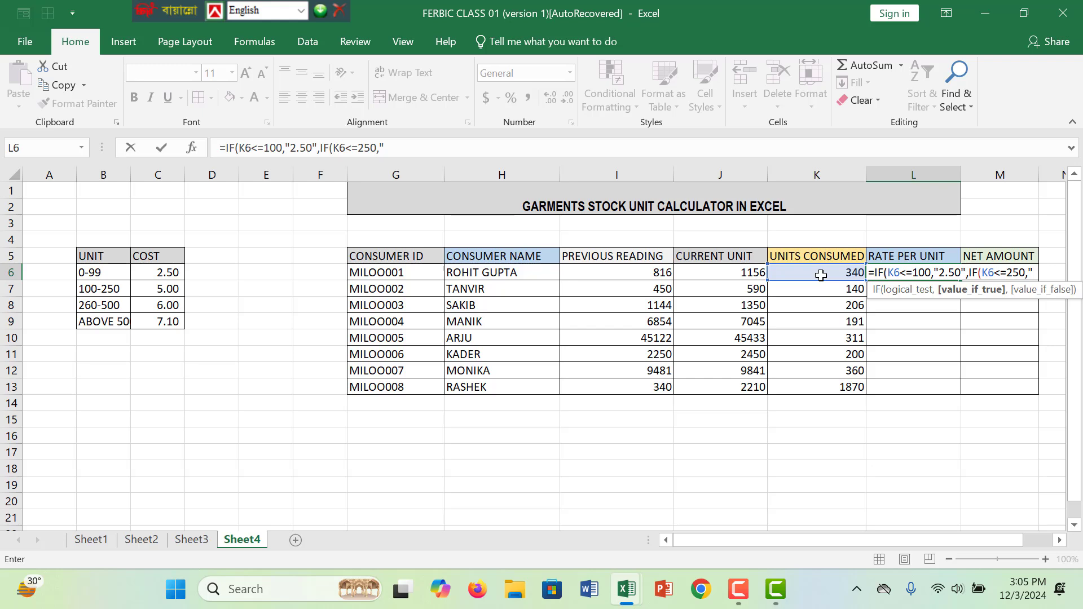
text(5)
text(,)
text(00)
- Give the second IF in L6 the value "5.00" for when its test is true
key(BackSpace)
key(BackSpace)
key(BackSpace)
text(.00",IF)
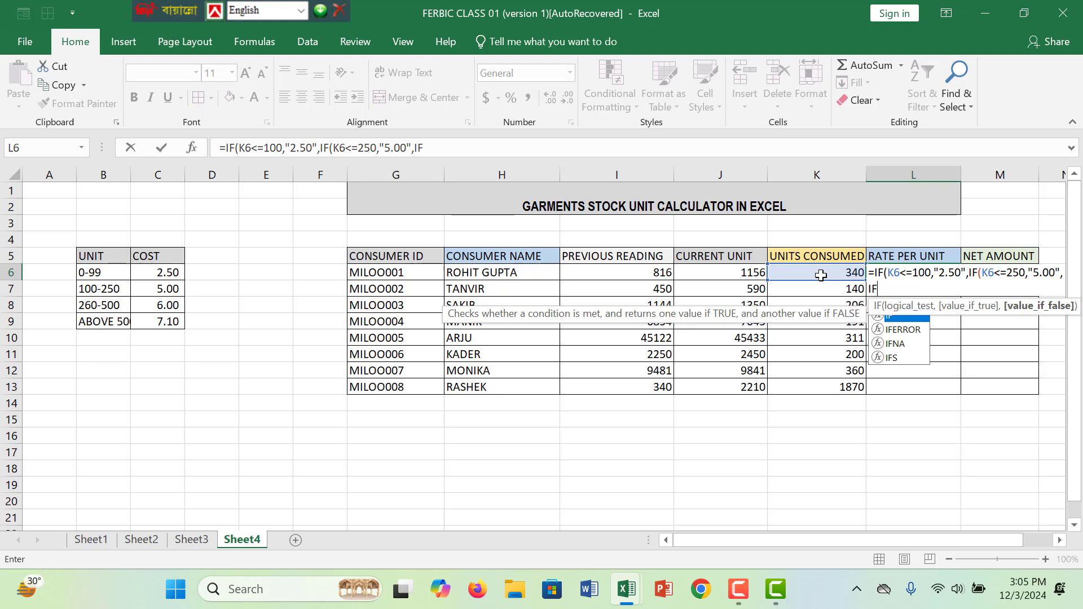
text(()
- Nest a third IF in the L6 formula with the test K6<=500 and the true value "6.00"
click(822, 275)
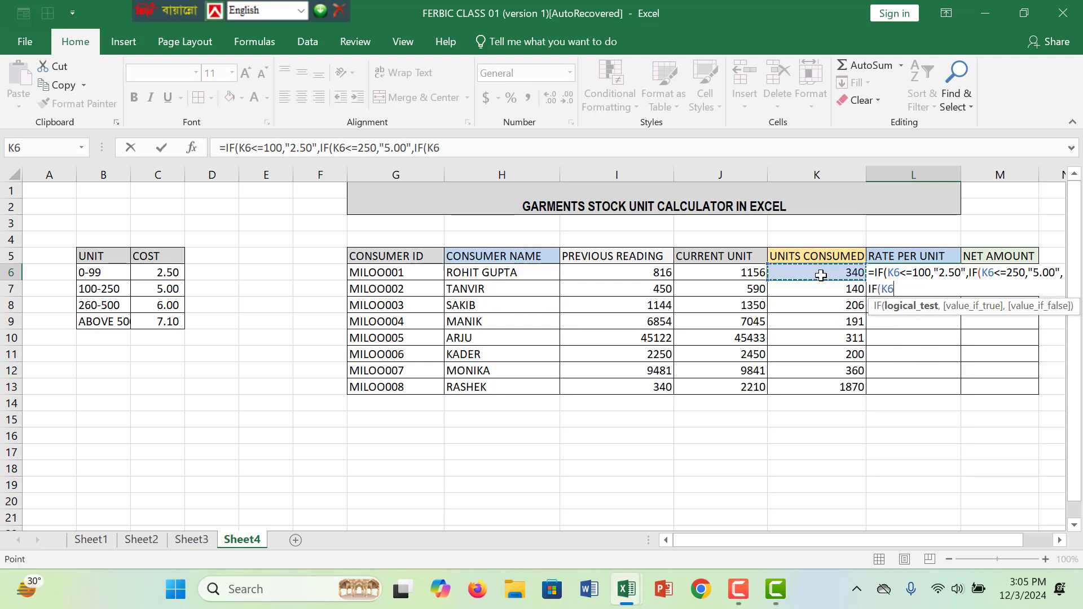
text(<=)
text(500,)
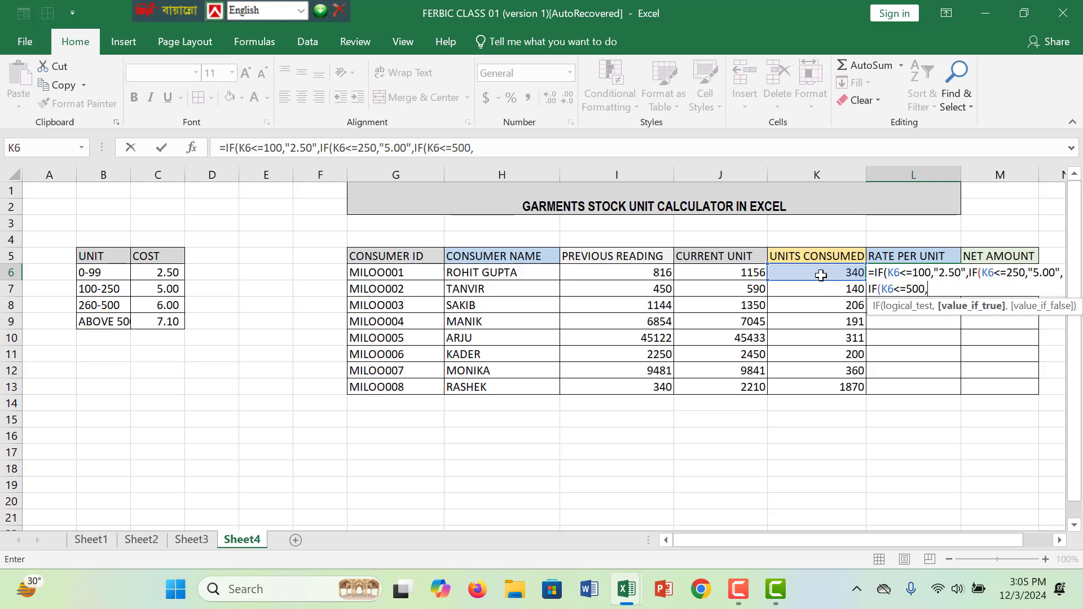
text("6.00",IF)
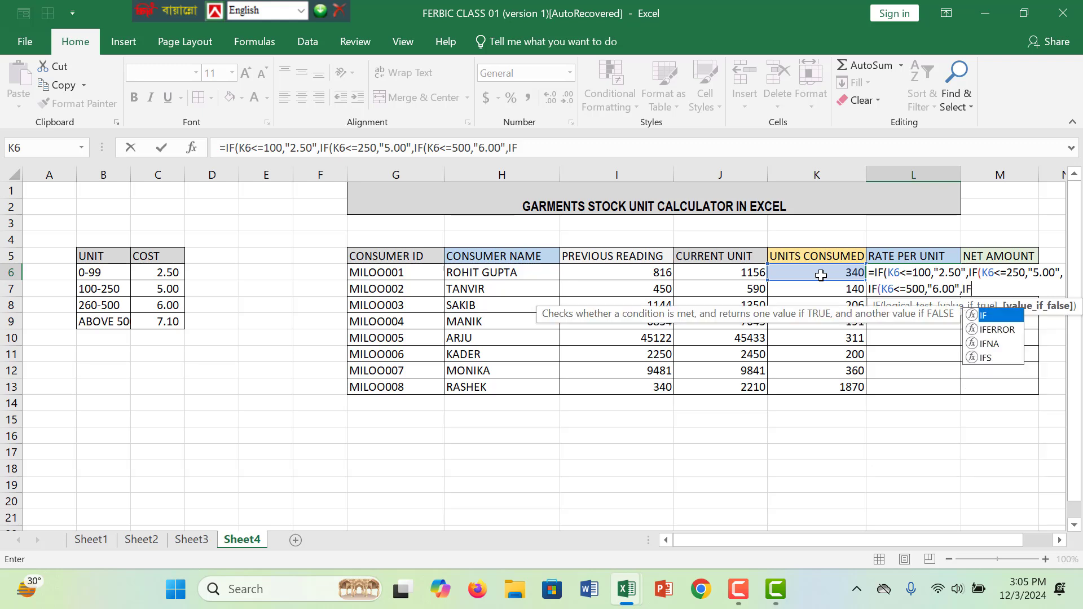
text(()
- Complete the fourth nested IF in L6 with the test K6>500 and the true value "7.10"
click(822, 275)
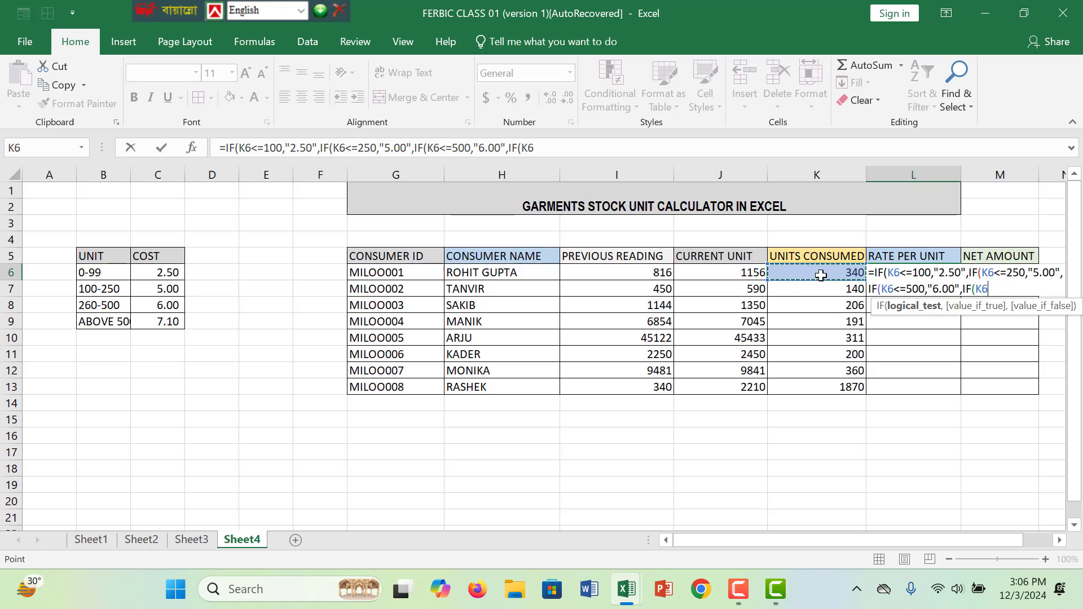
text(>500,)
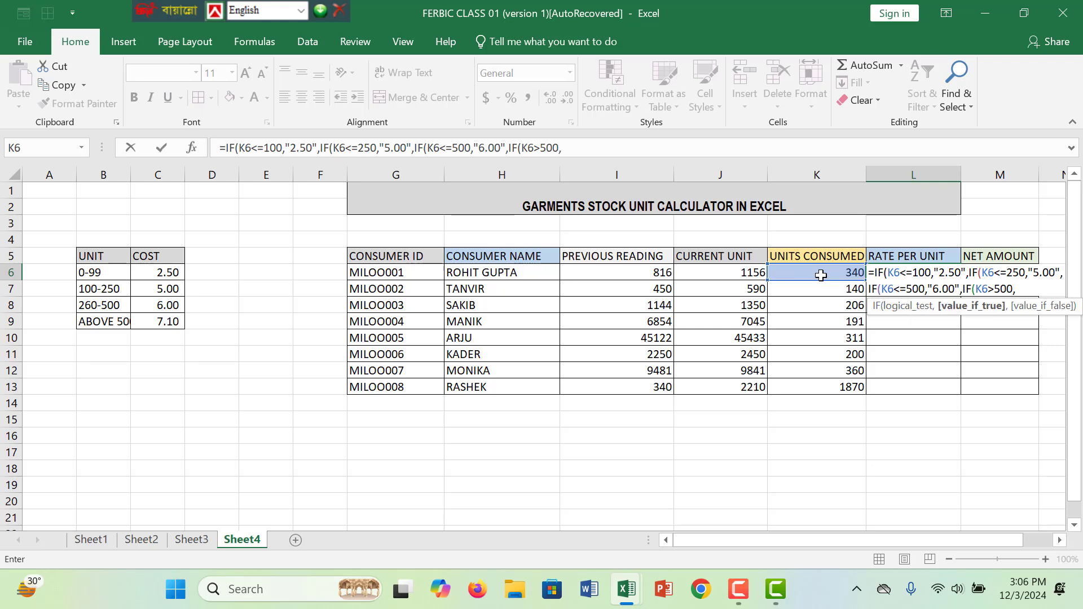
text("7.10")))
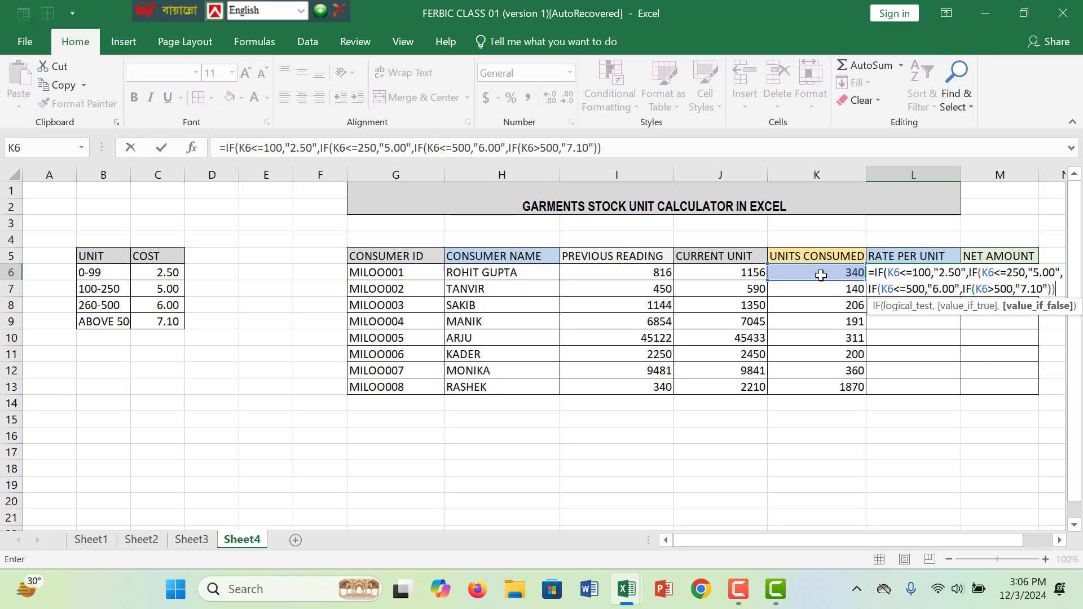
- Close and enter the nested IF formula, accepting Excel's parenthesis correction, and fill it from L6 down to L13
key(Return)
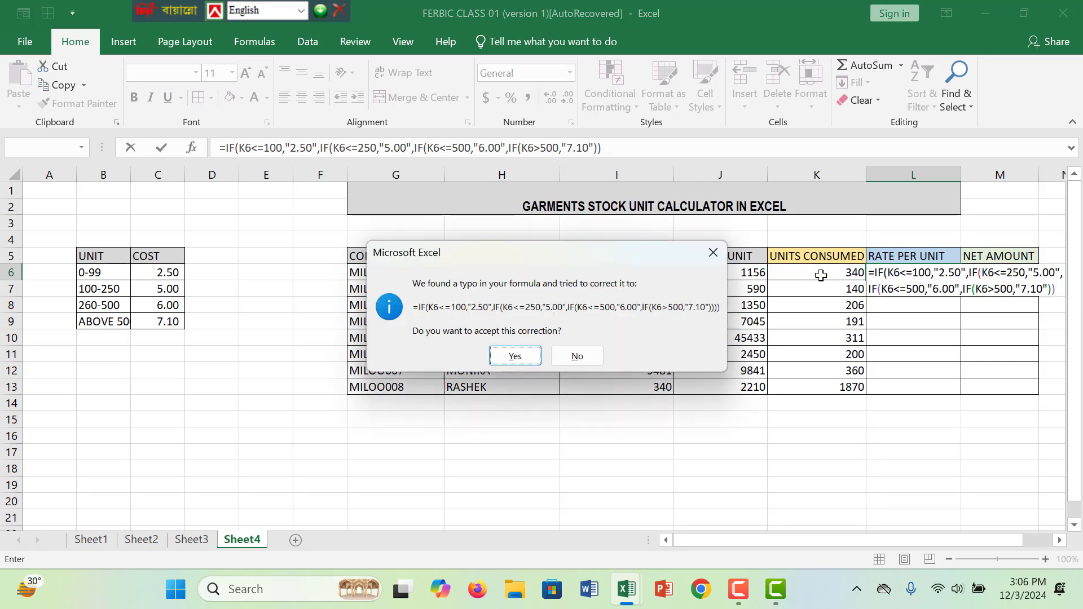
click(528, 359)
click(948, 273)
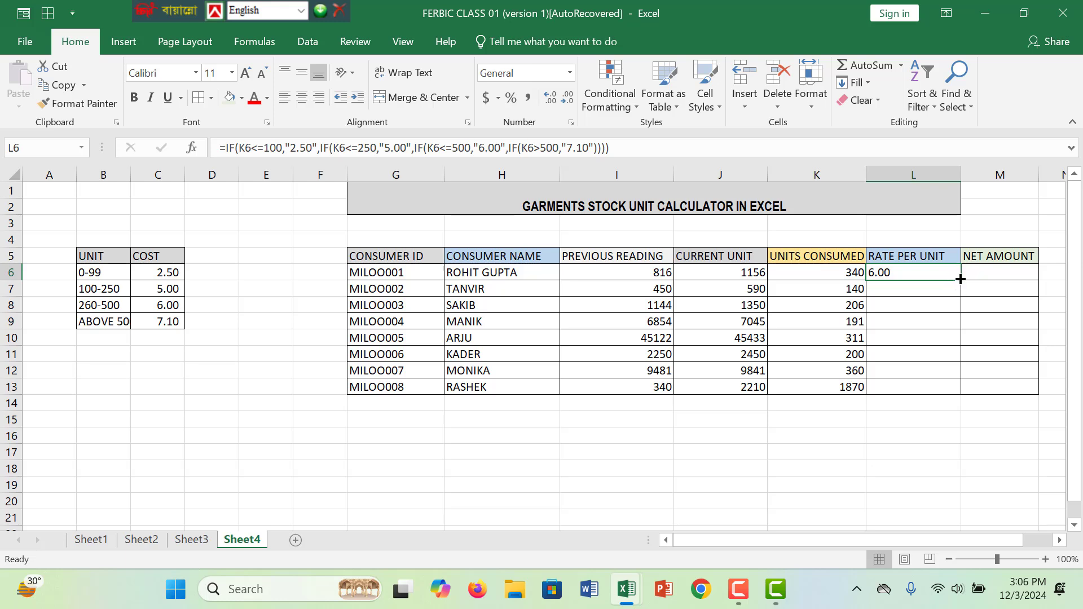
drag(961, 279, 969, 403)
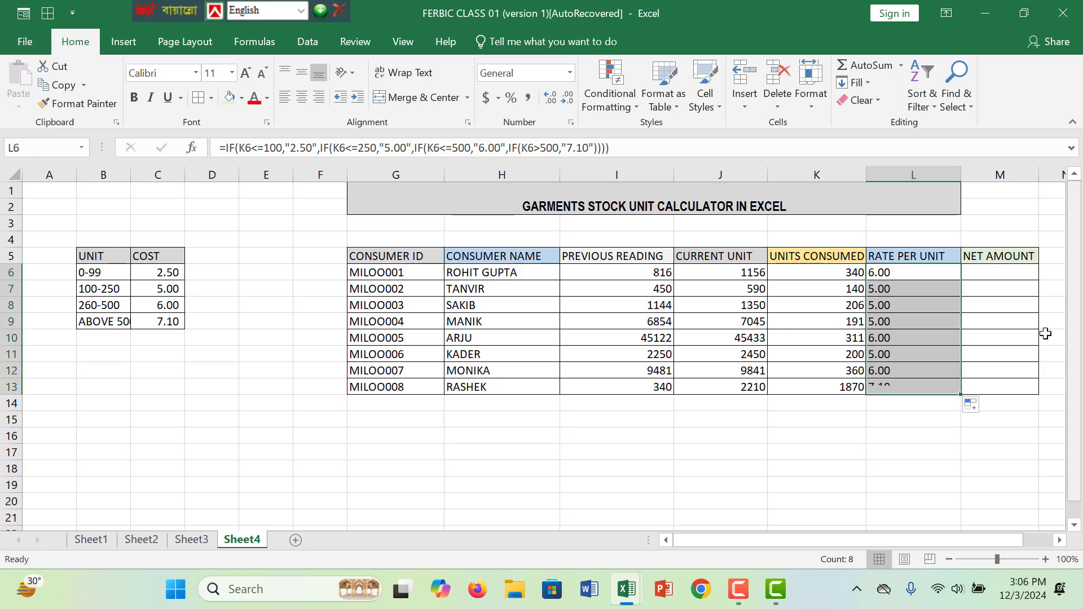
click(920, 305)
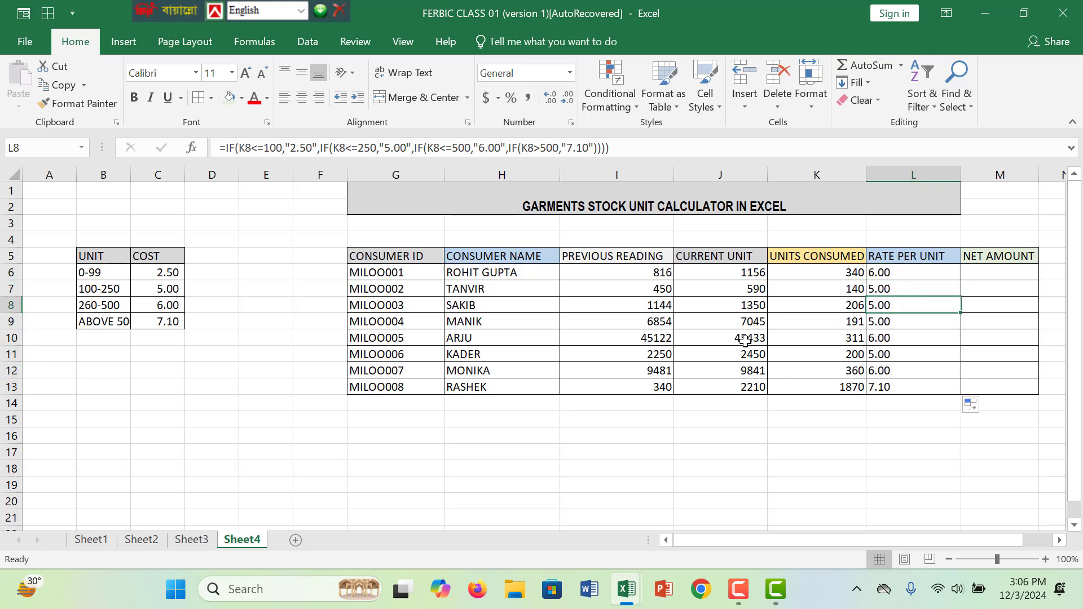
- Change the last consumer's current unit in J13 to 210
click(759, 386)
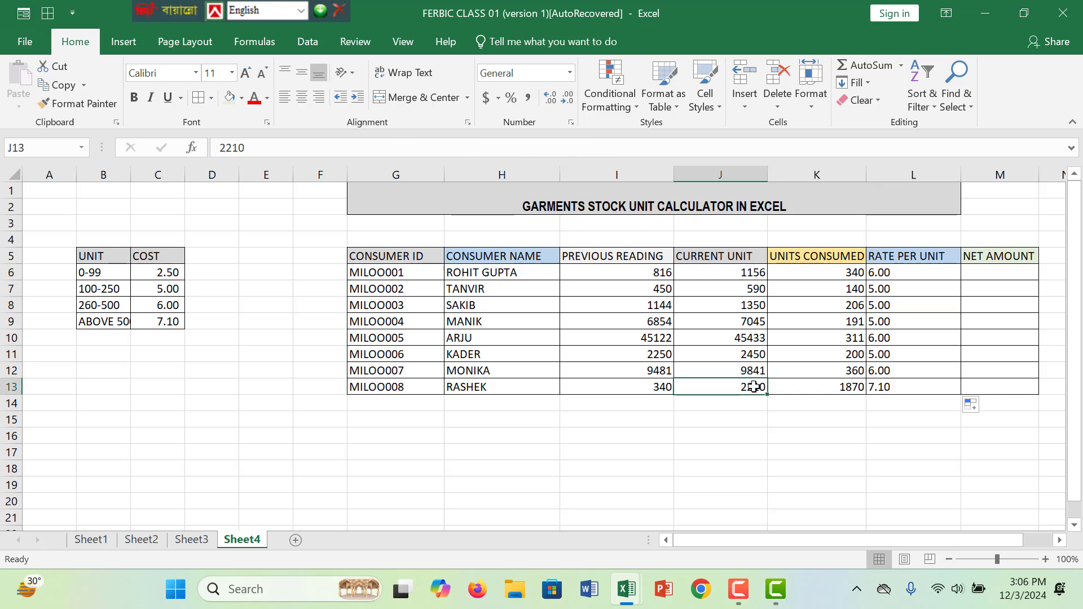
double_click(753, 387)
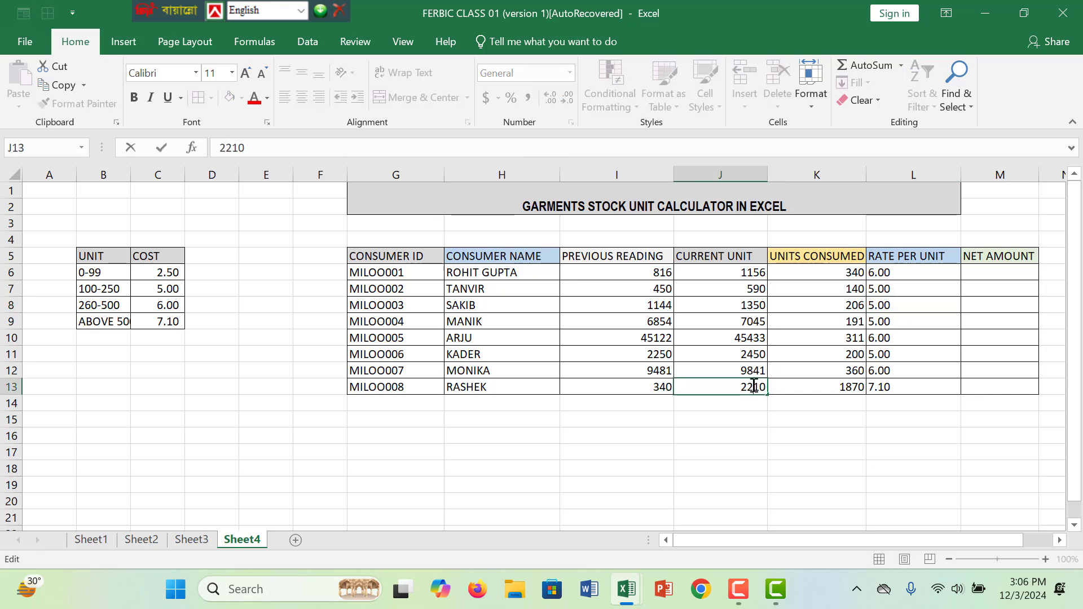
key(BackSpace)
click(828, 381)
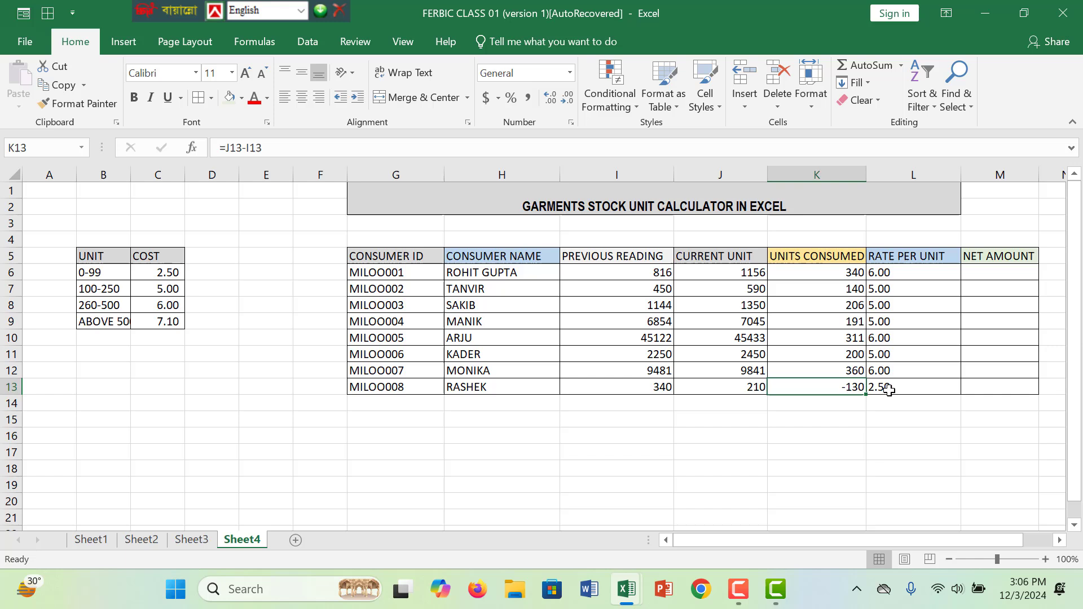
click(941, 399)
click(830, 462)
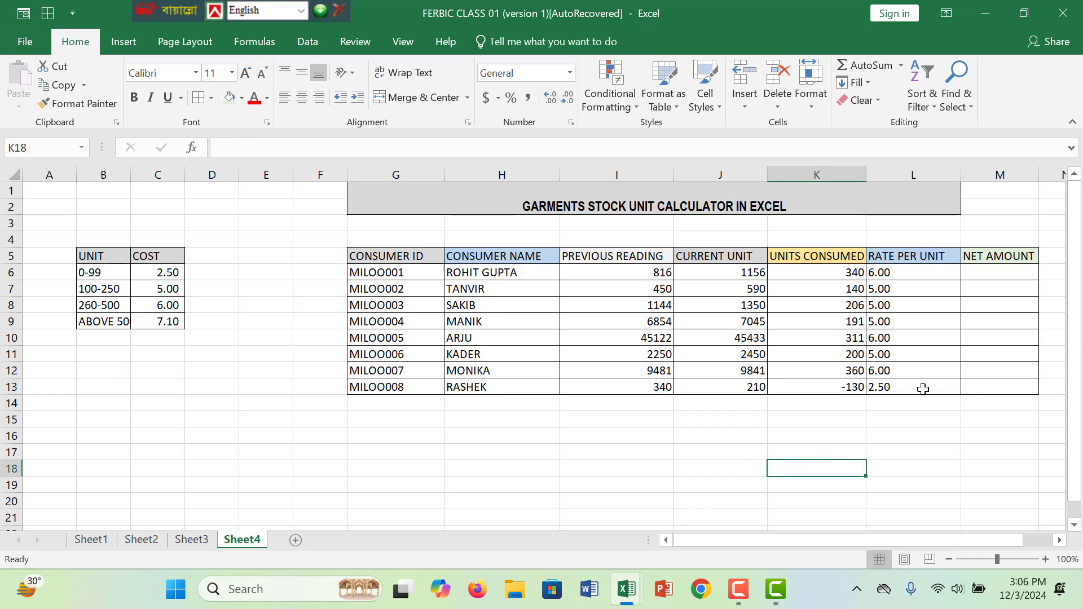
- Calculate the net amount in M6 with =K6*L6 and fill the formula down to M13
click(1016, 271)
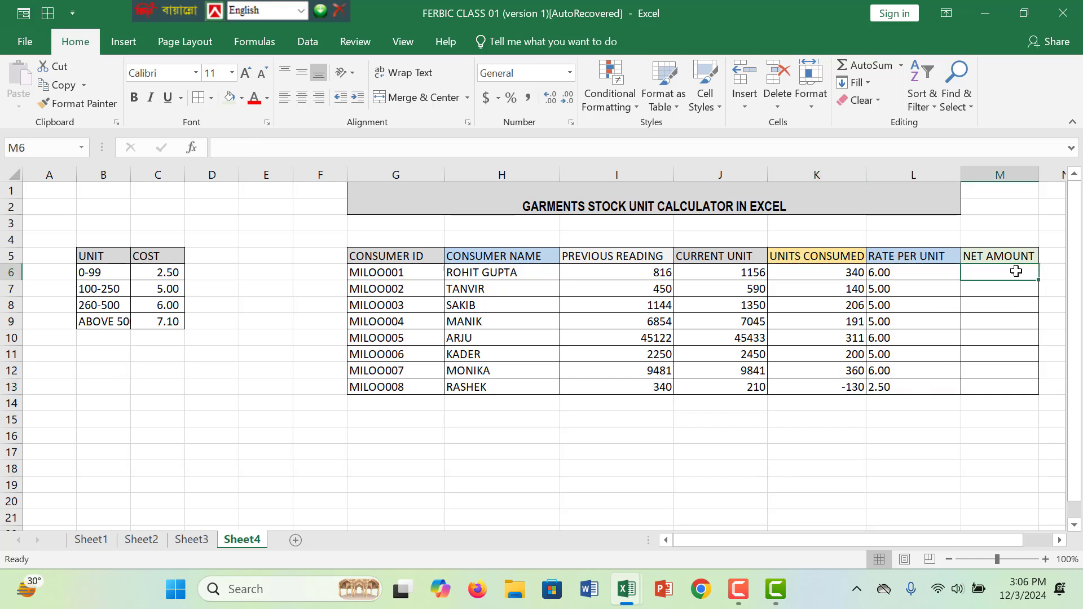
click(644, 357)
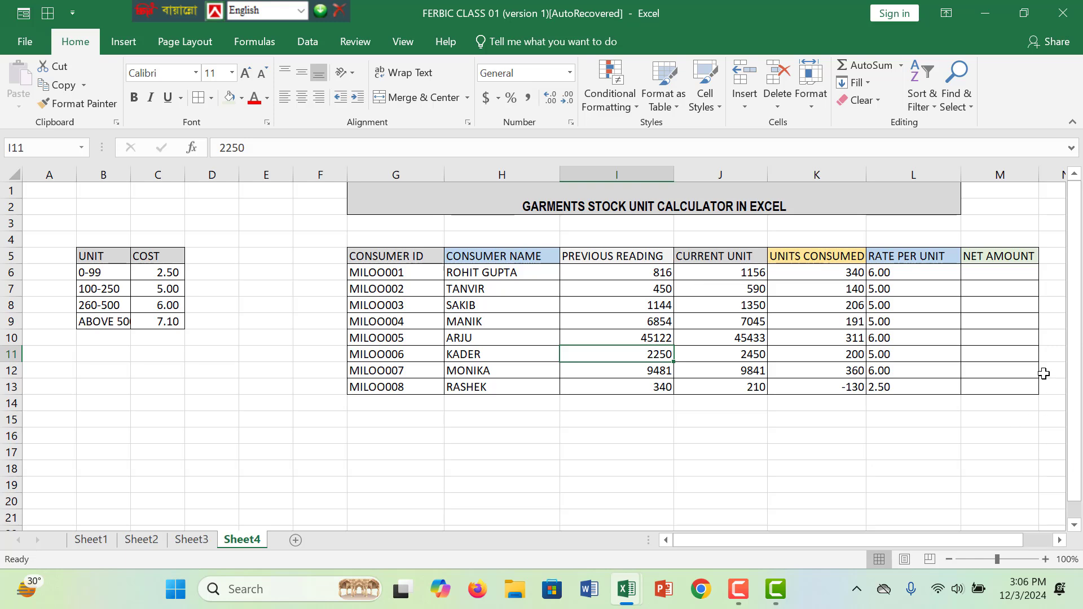
click(976, 273)
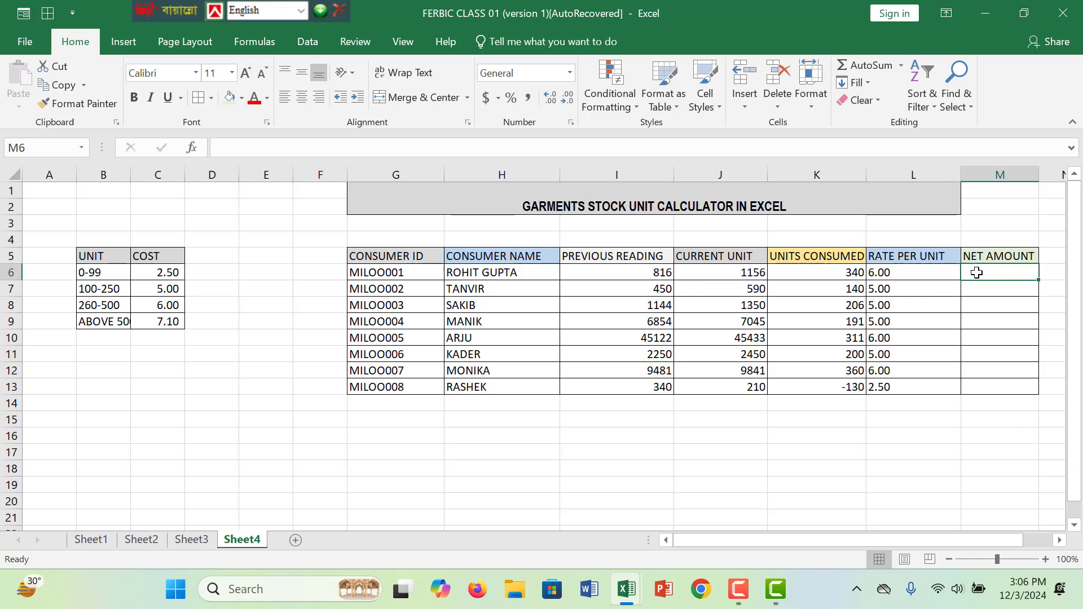
text(=)
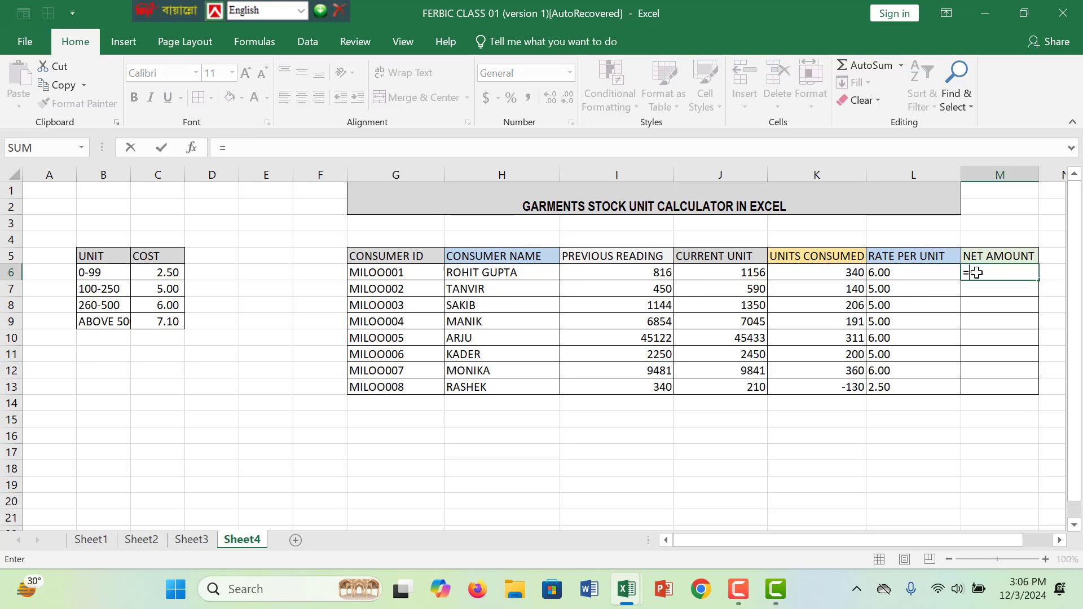
click(855, 274)
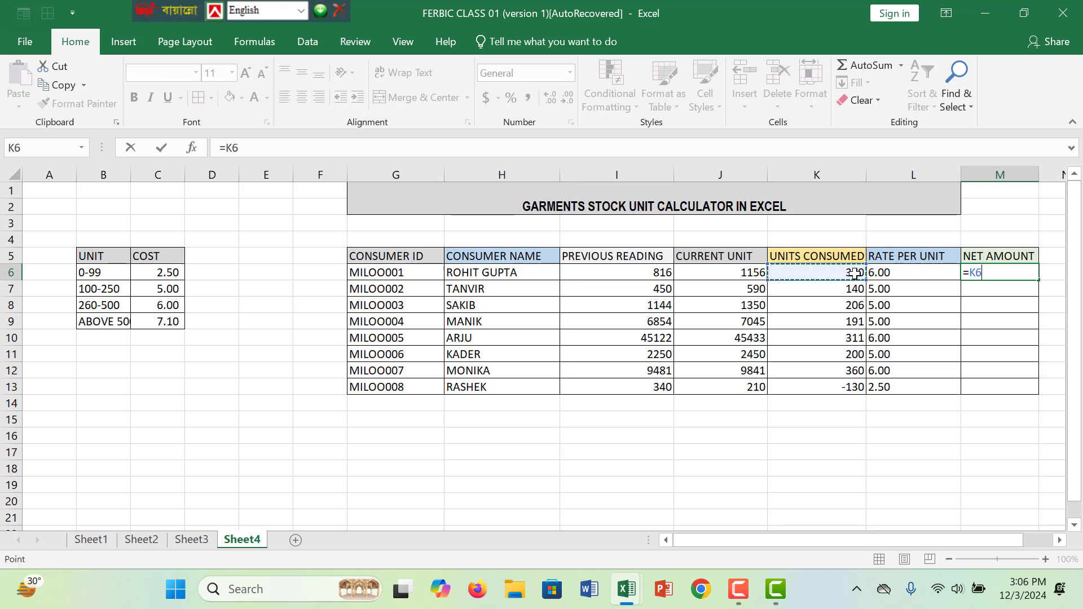
text(*)
click(907, 274)
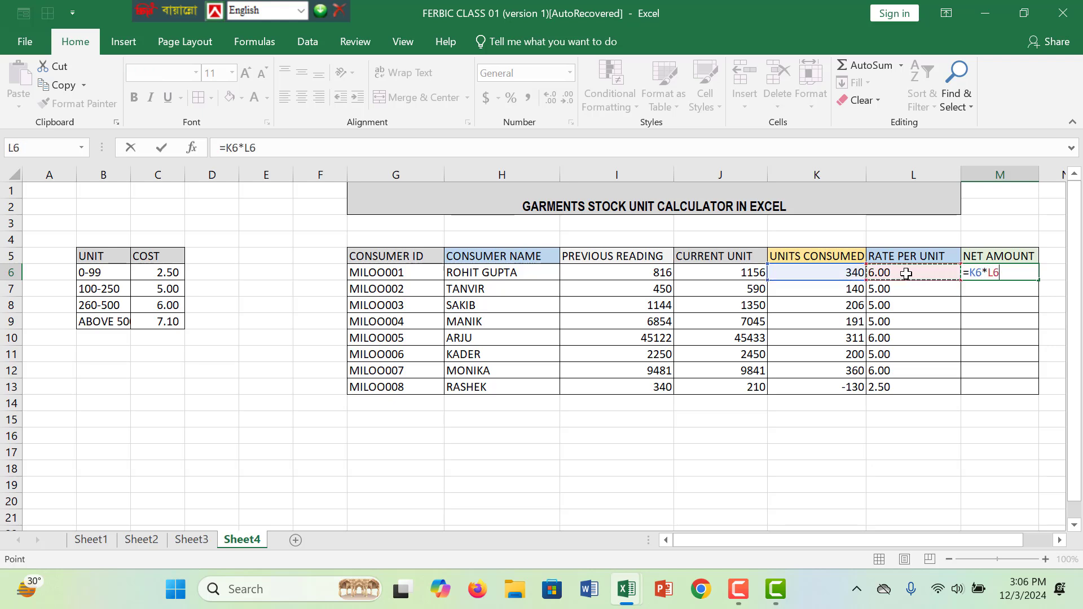
key(Return)
click(1020, 273)
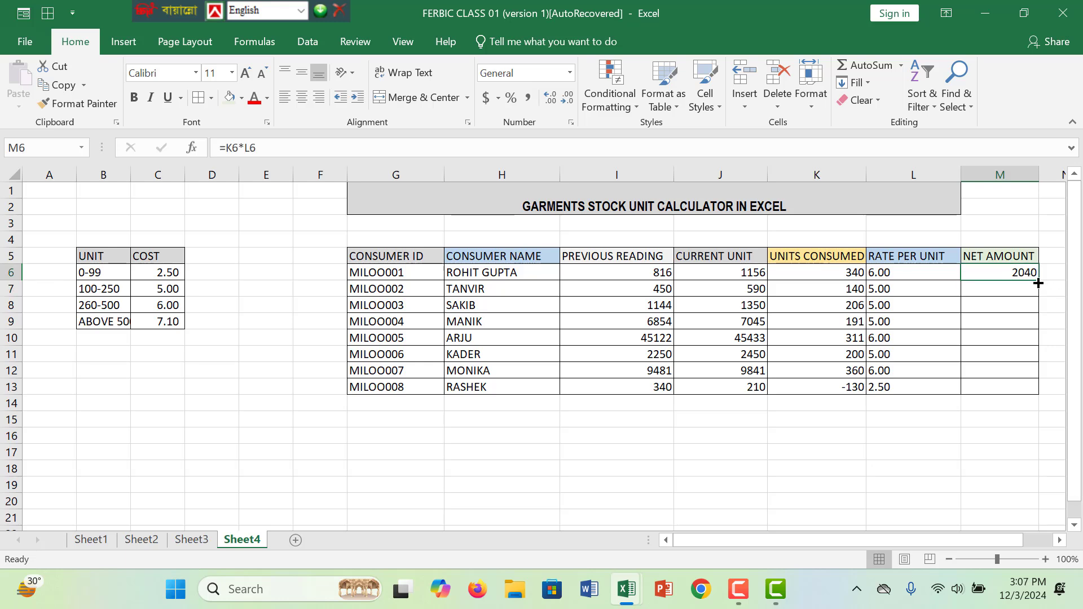
drag(1041, 284, 1034, 392)
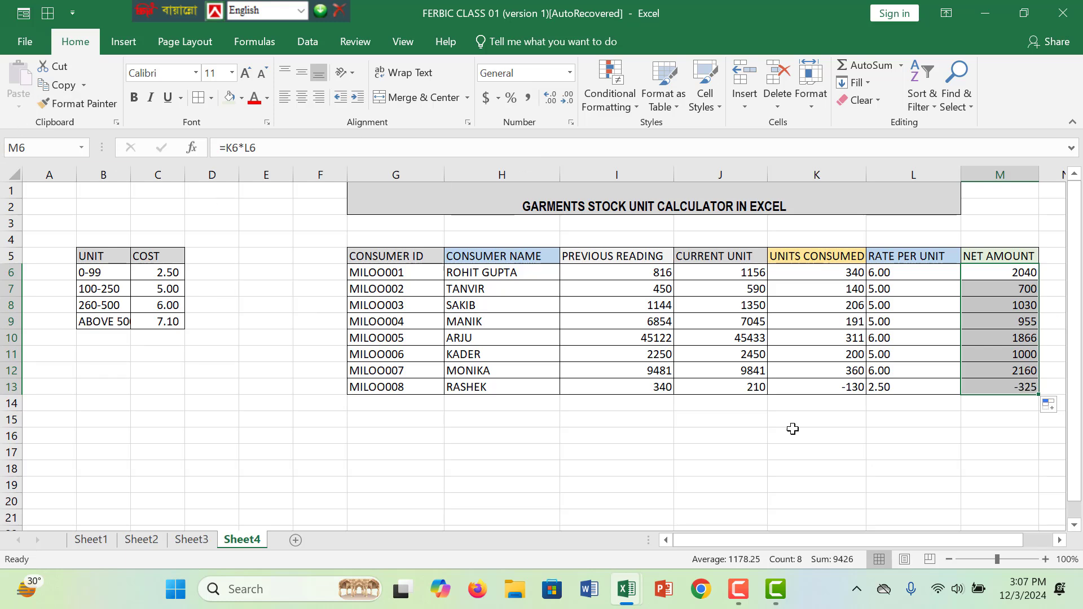
click(749, 480)
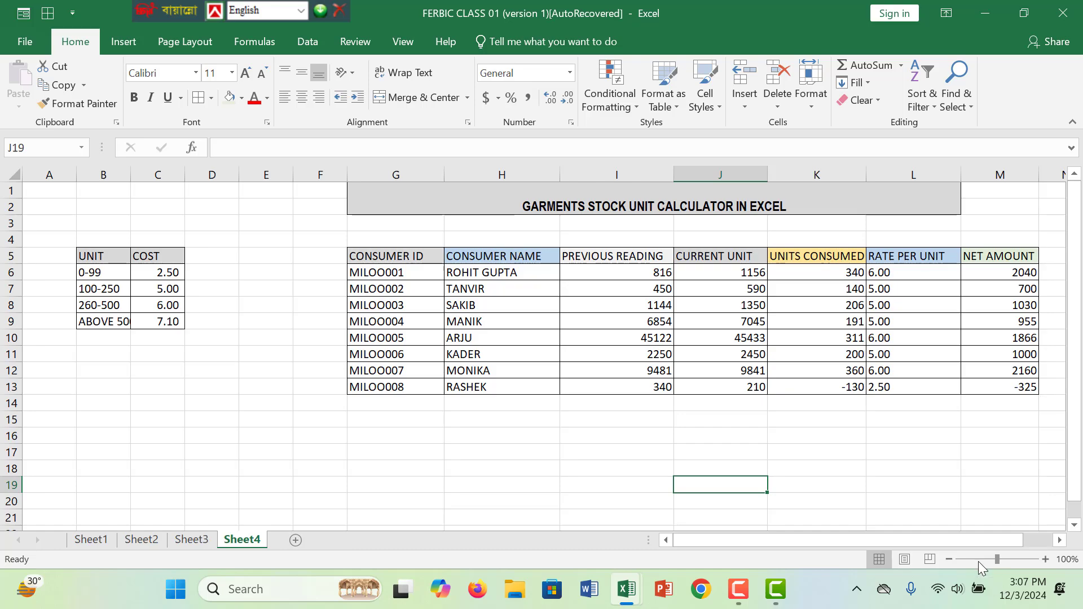
- Widen the NET AMOUNT column slightly
drag(979, 561, 985, 556)
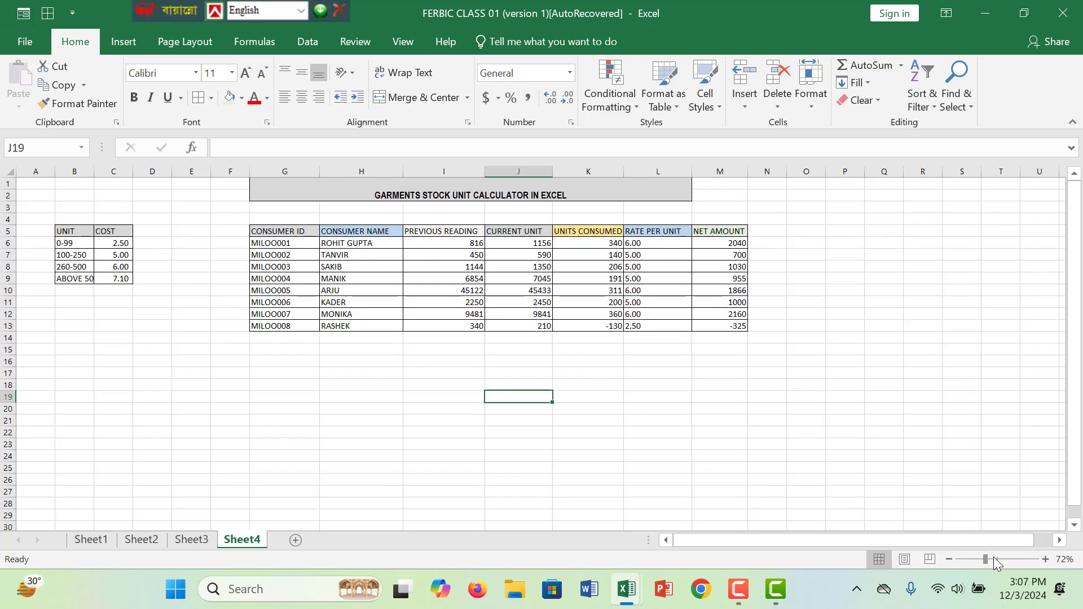
click(994, 557)
click(492, 322)
click(647, 291)
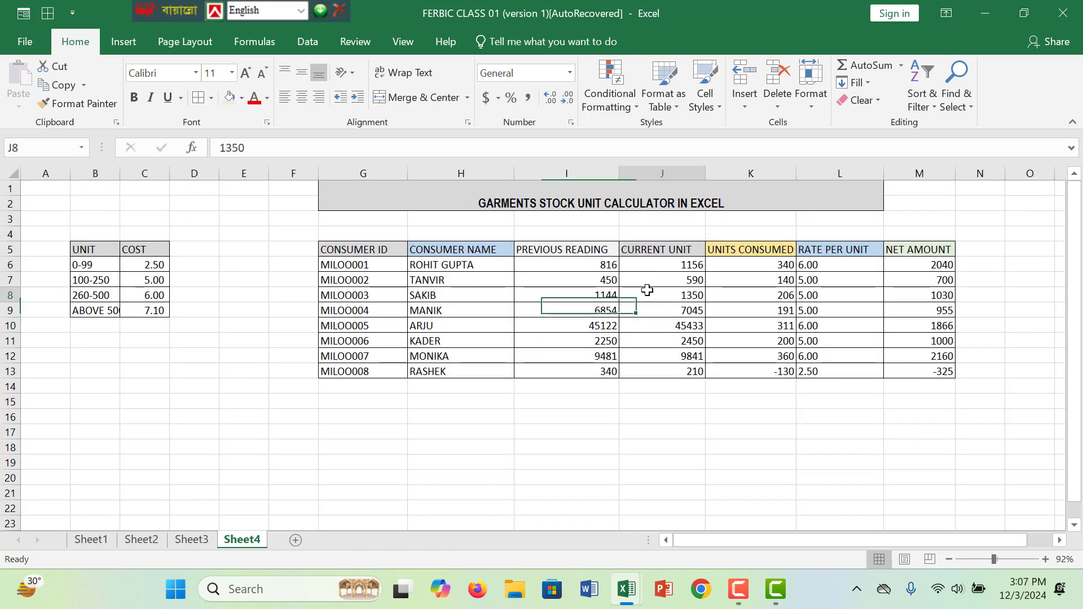
click(551, 249)
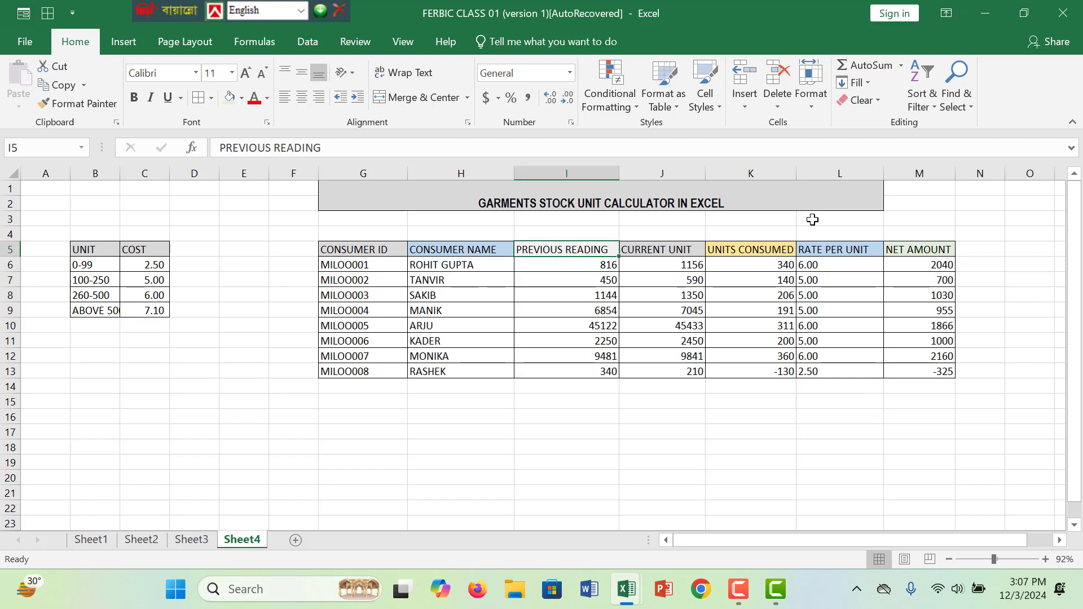
click(812, 196)
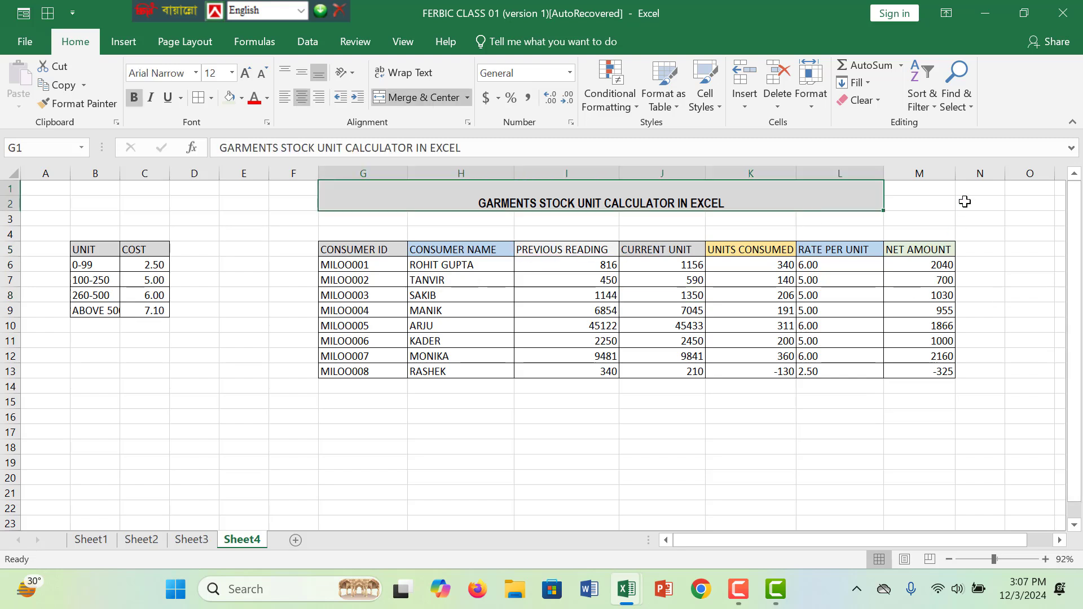
drag(957, 174, 967, 176)
click(937, 265)
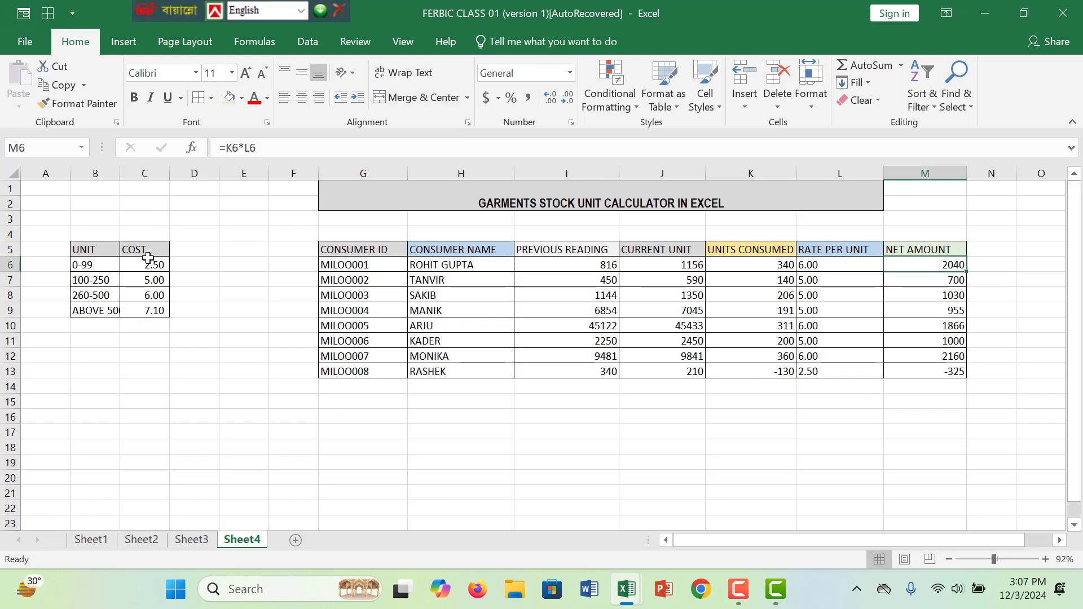
- Narrow the CONSUMER ID column slightly
click(347, 255)
drag(407, 178, 399, 178)
click(426, 296)
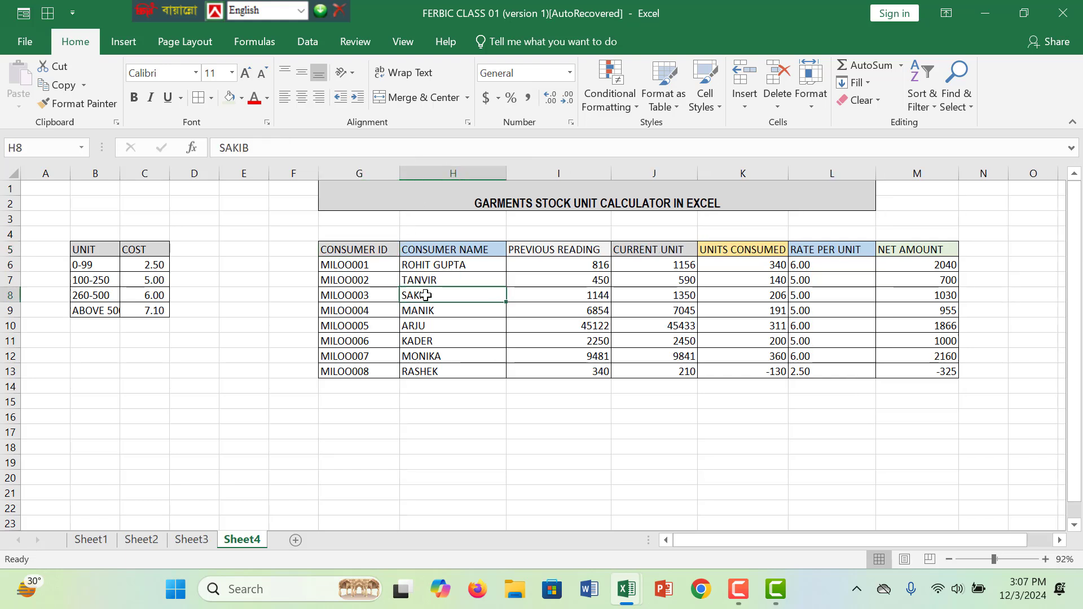
click(450, 250)
click(604, 250)
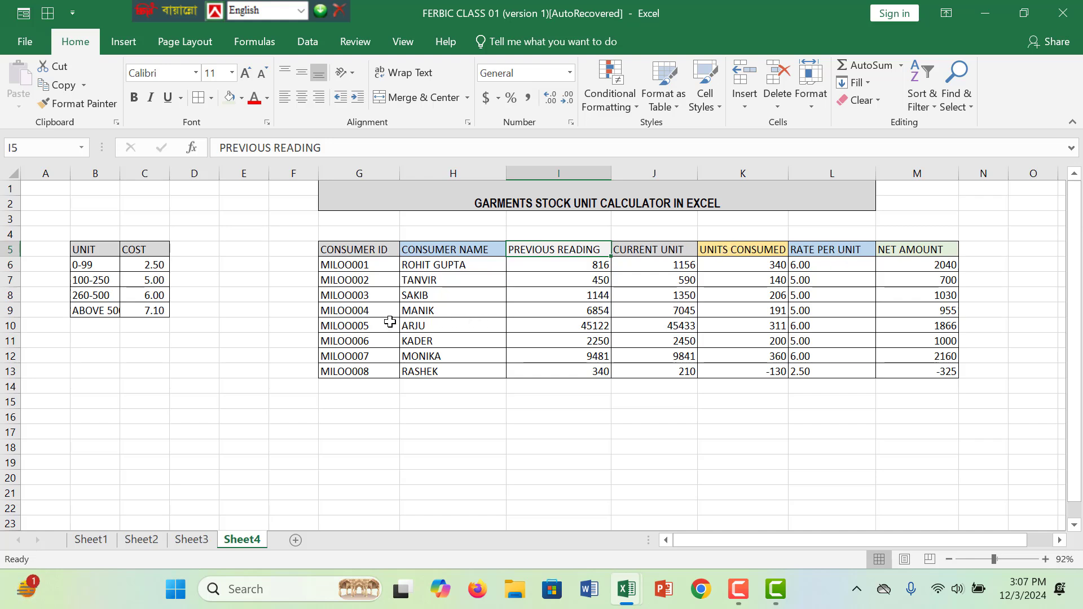
- Total the net amounts in M14 with =SUM(M6:M13)
click(926, 386)
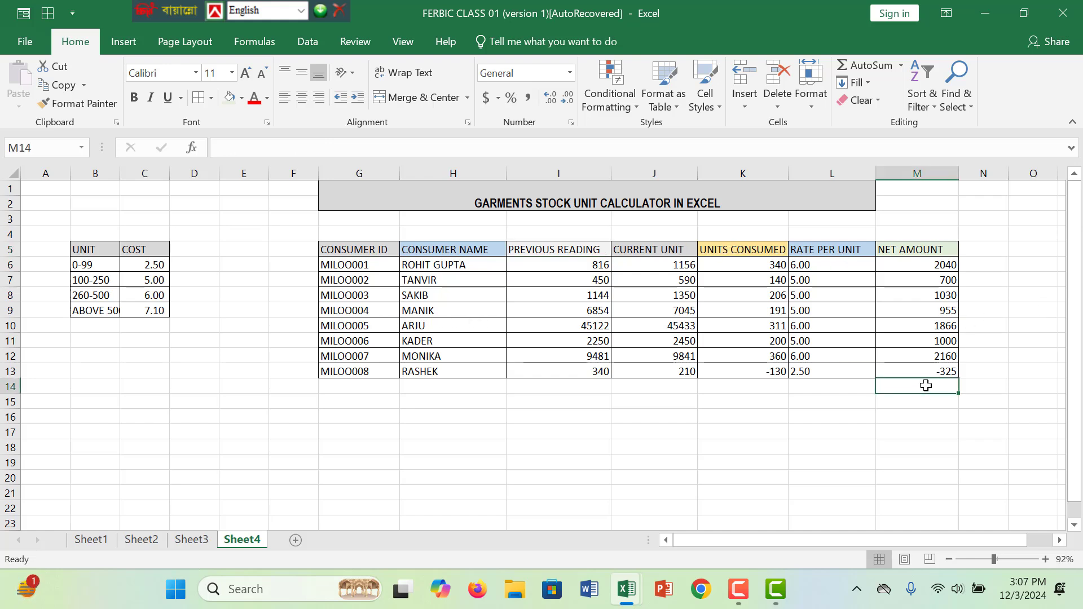
text(=SUM)
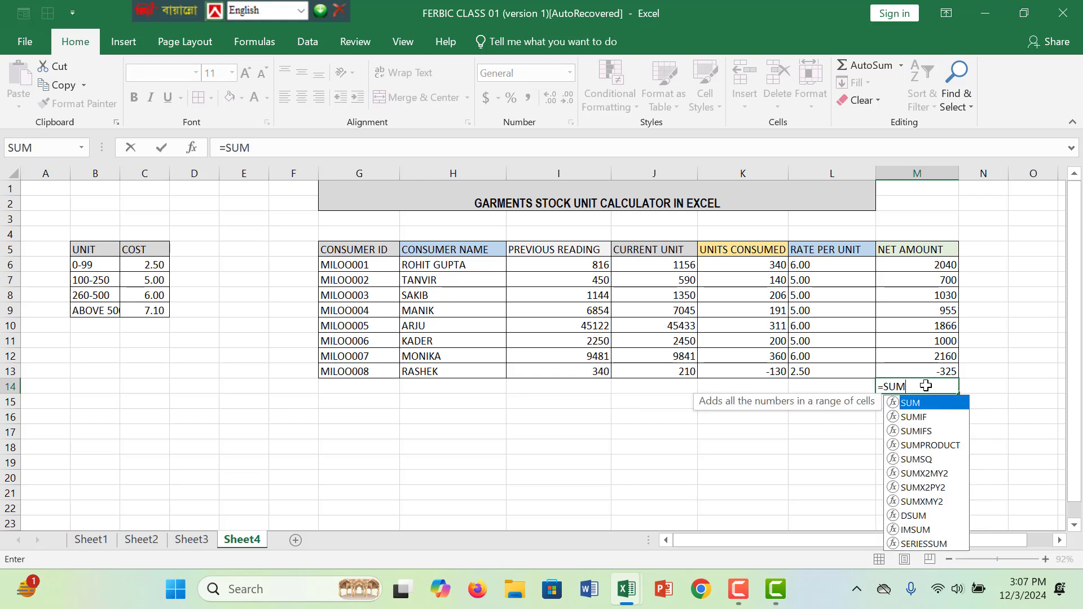
text(()
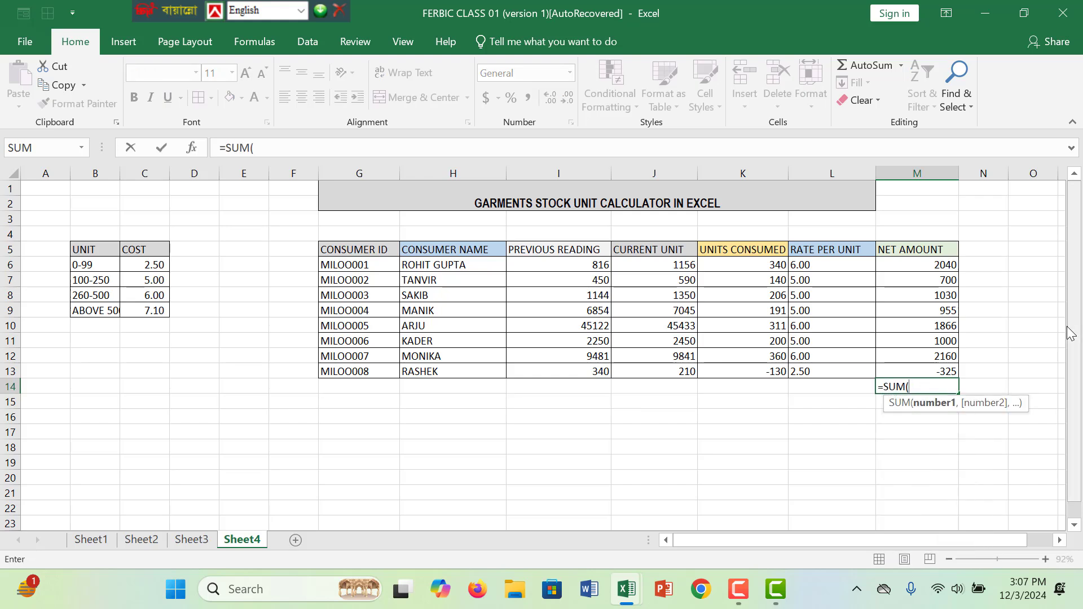
drag(914, 264, 920, 367)
text())
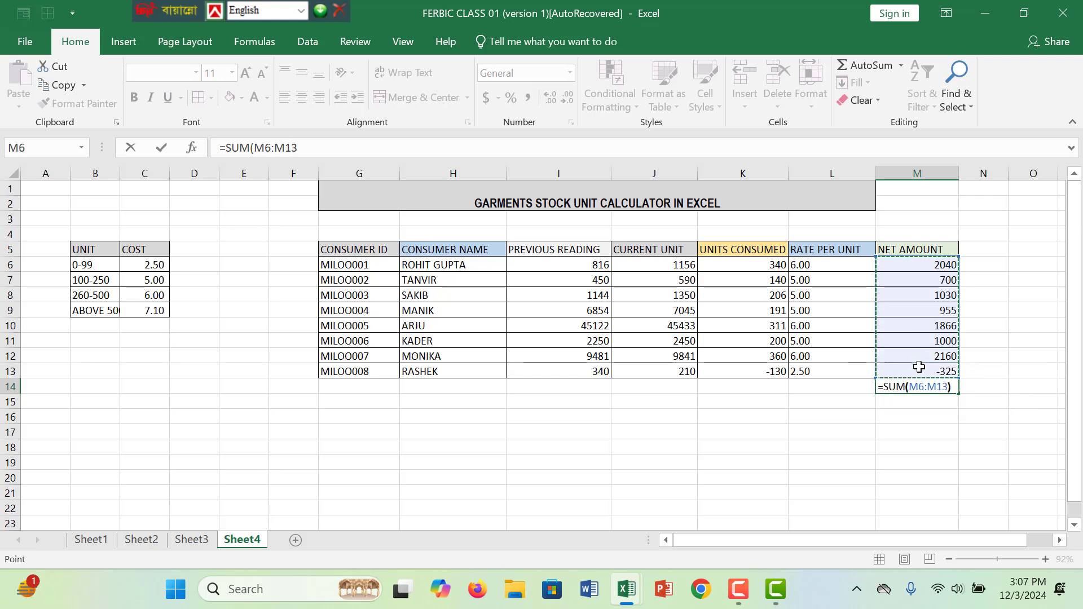
key(Return)
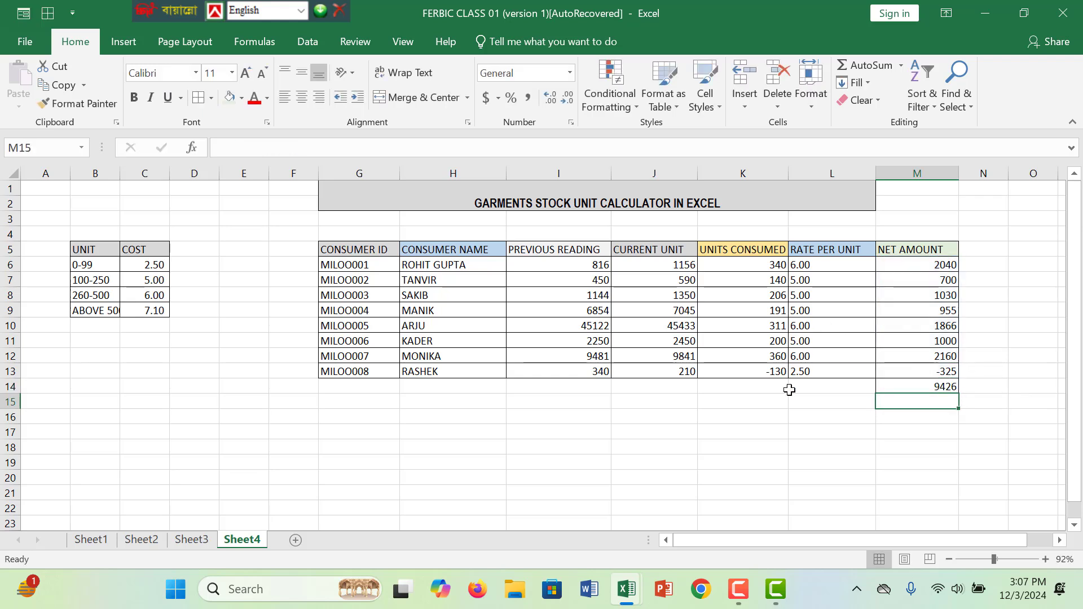
- Enter the label AVERAGE in L16
click(856, 417)
text(AV)
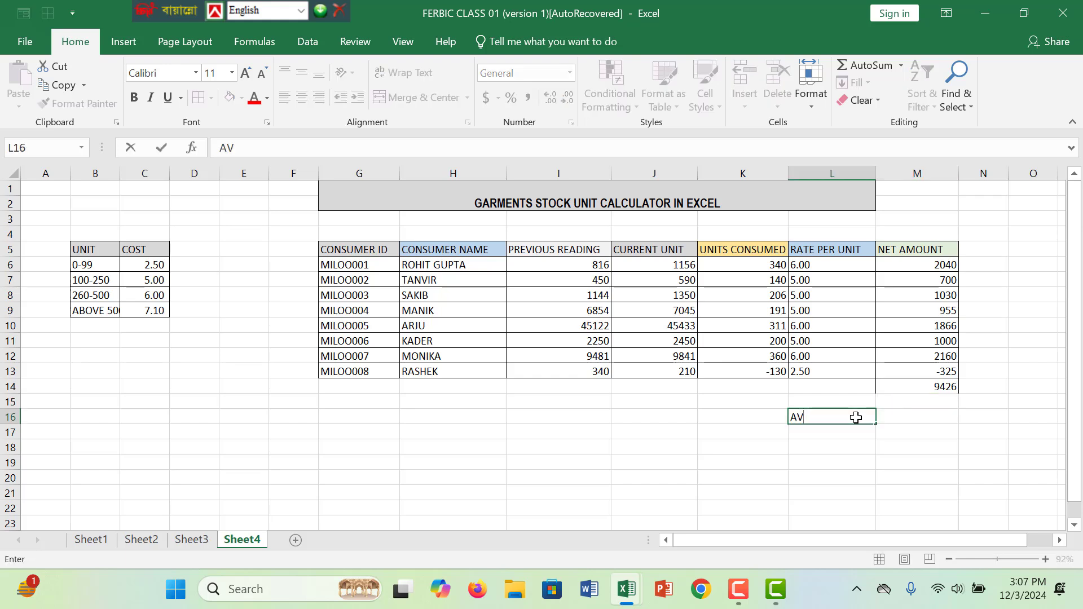
text(ERAGE)
- Enter the formula =AVERAGE(M14) in M16 beside the AVERAGE label
click(921, 418)
text(=A)
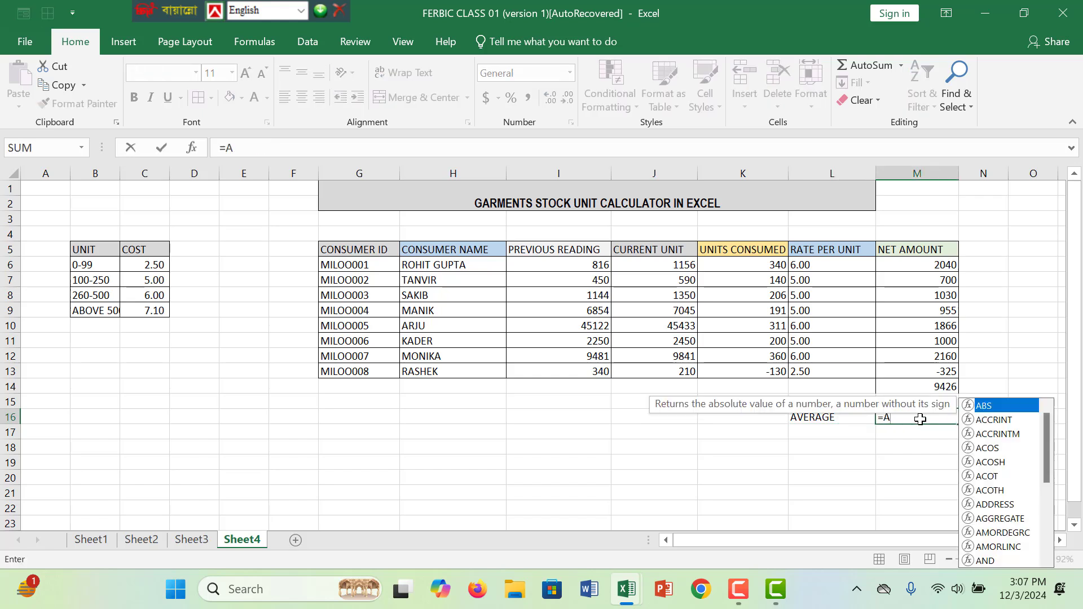
text(VERAGE)
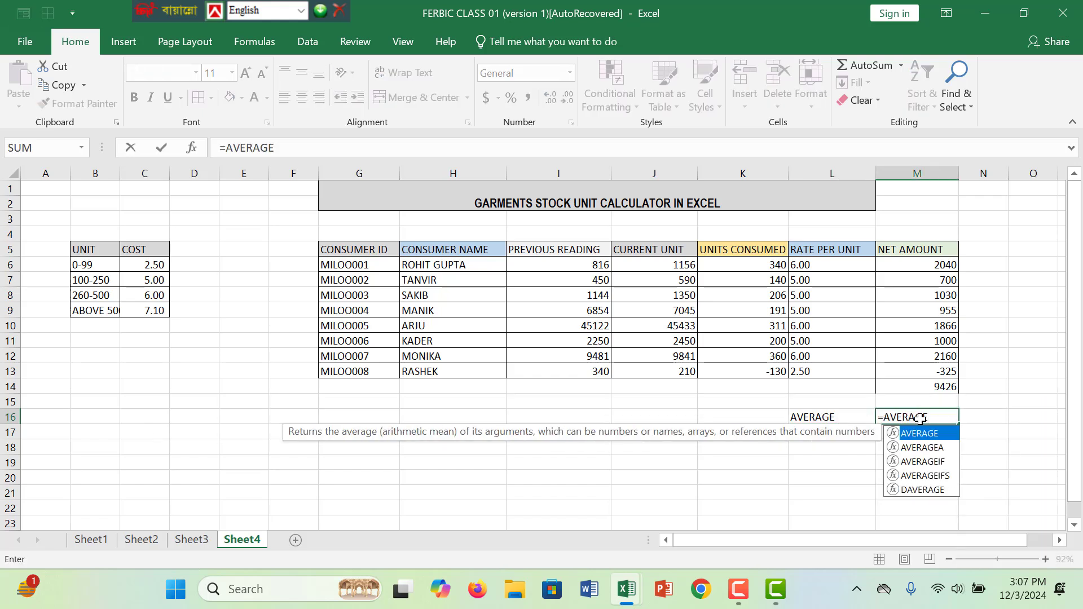
text(()
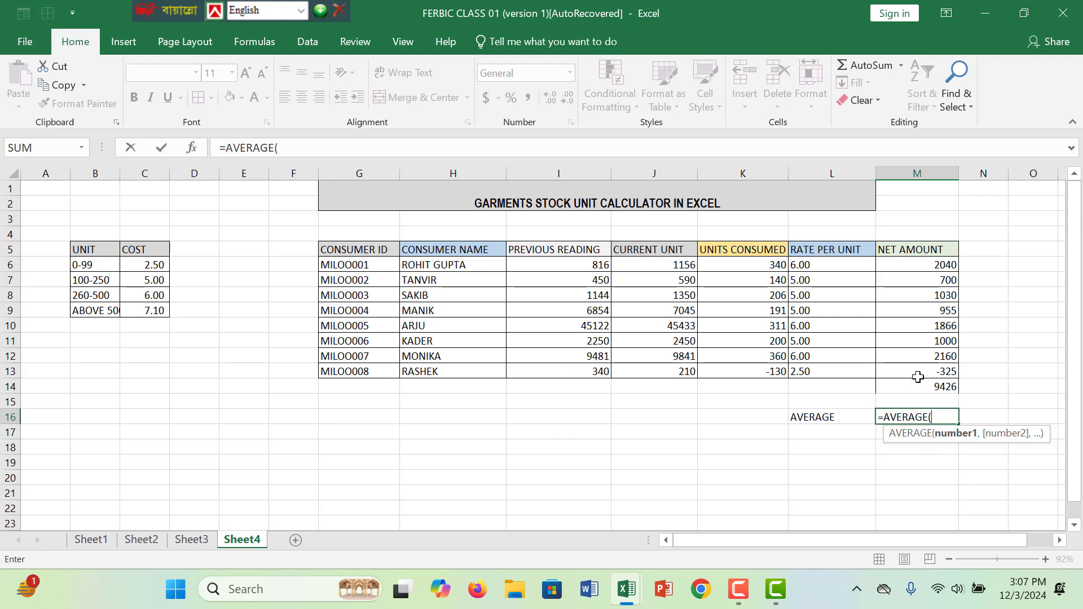
click(921, 387)
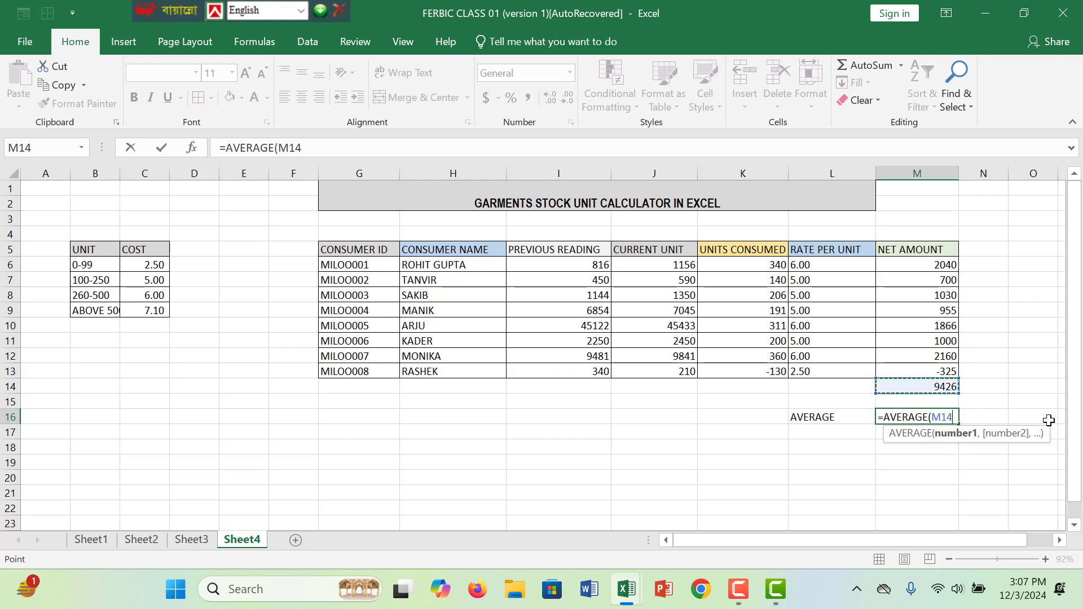
text())
key(Return)
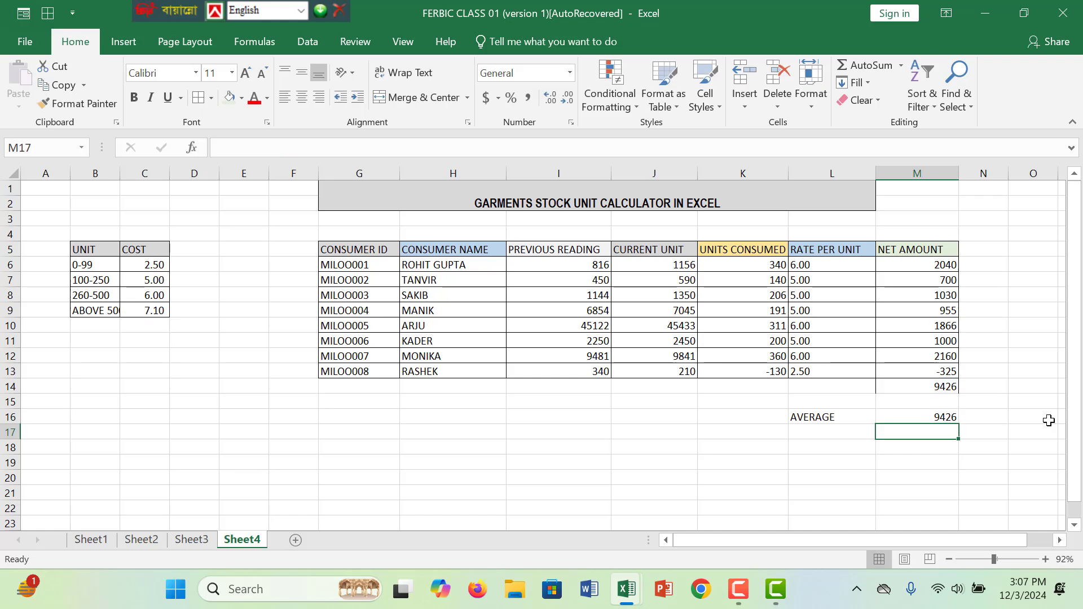
- Change the average formula in M16 to =AVERAGE(M14/10%)
click(944, 419)
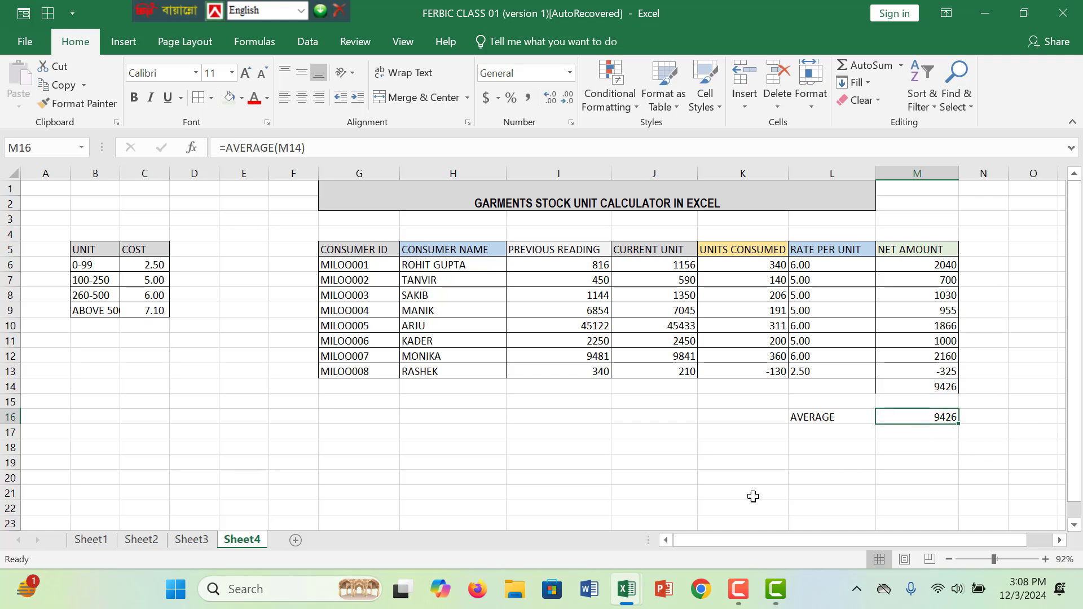
double_click(956, 418)
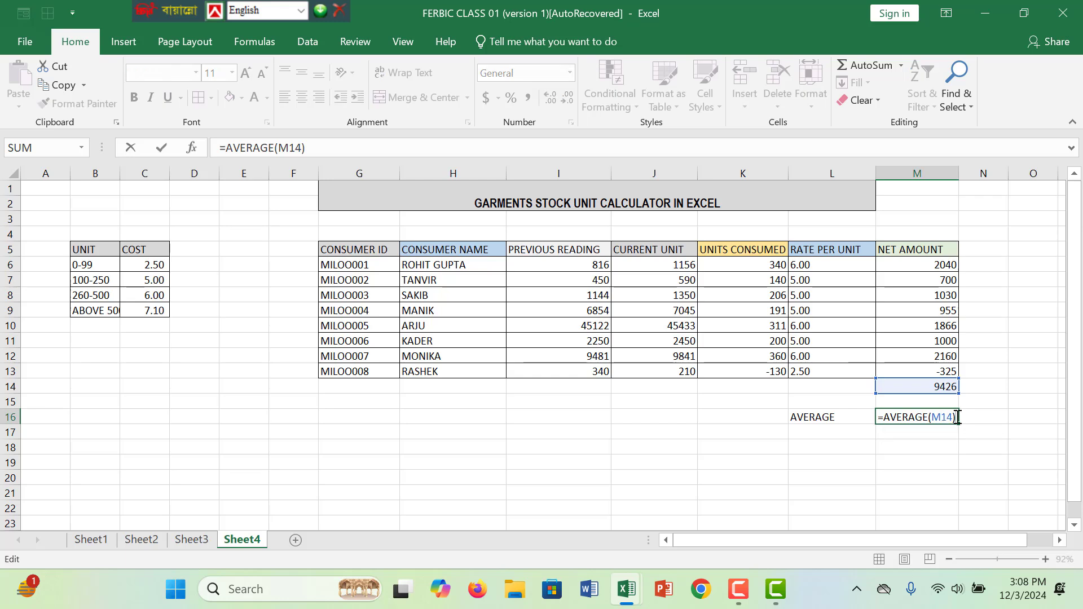
key(BackSpace)
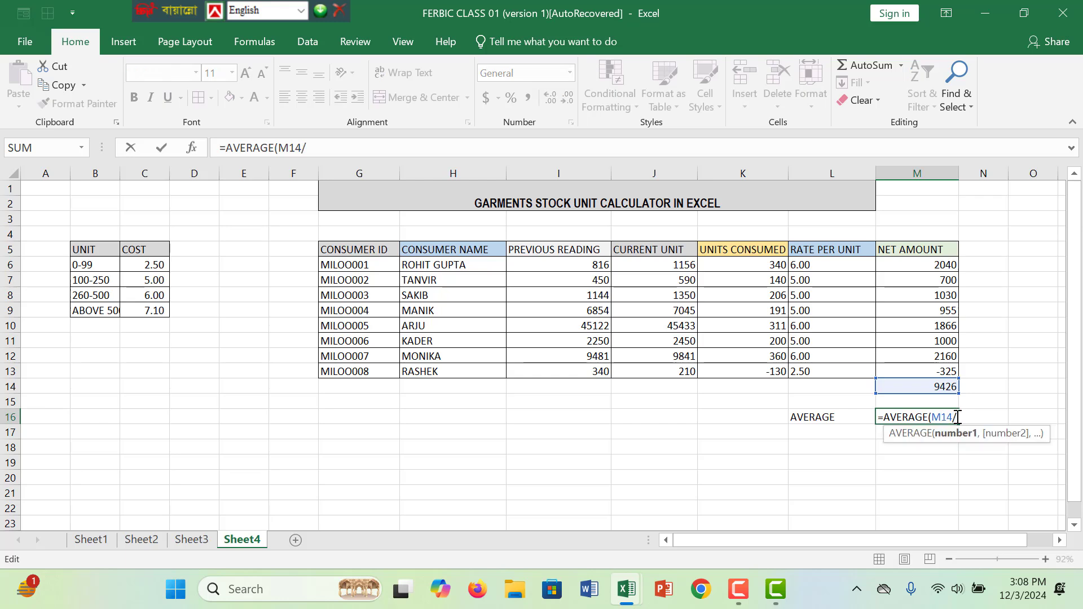
text(/10%))
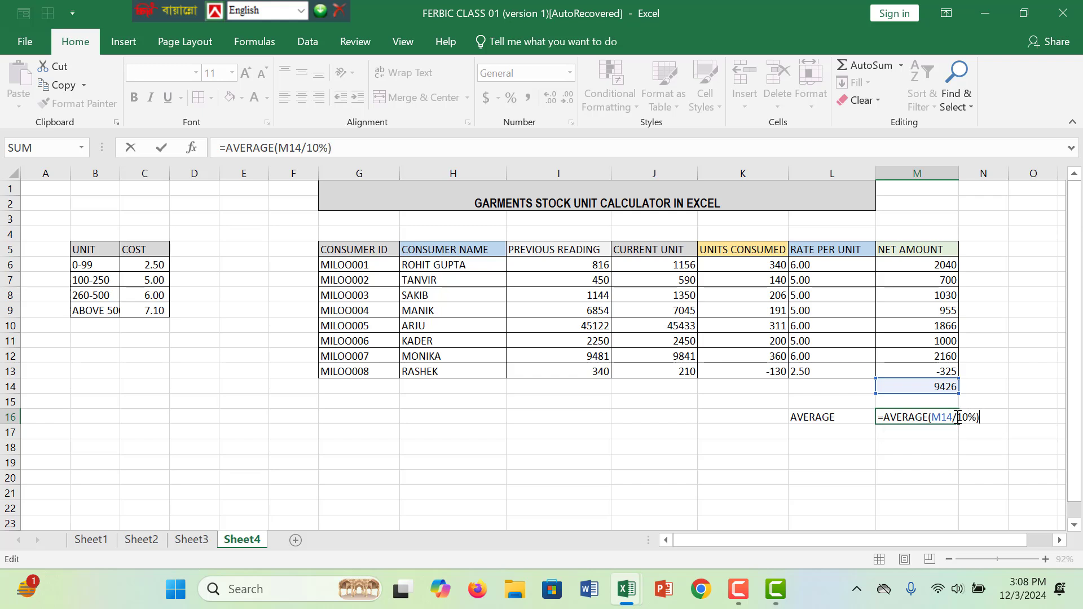
key(Return)
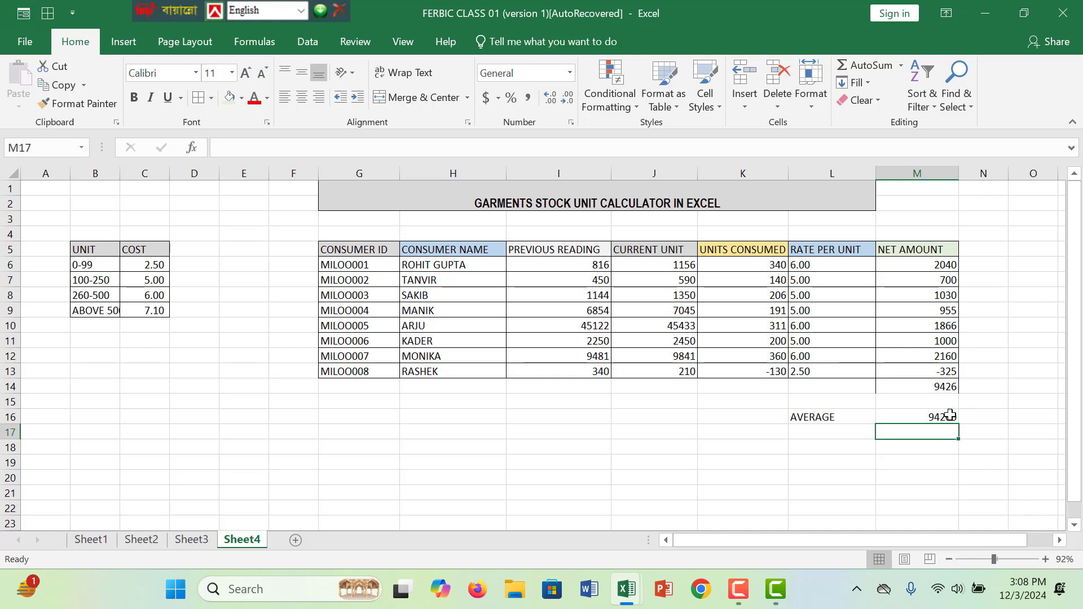
- Remove the percent sign from the M16 formula so it reads =AVERAGE(M14/10)
double_click(950, 416)
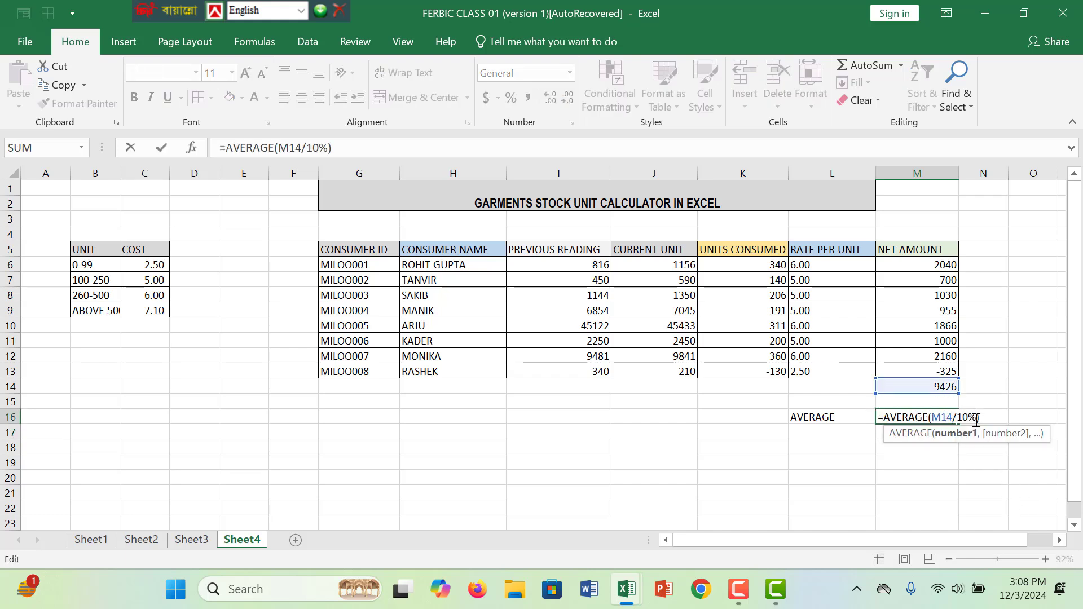
key(Return)
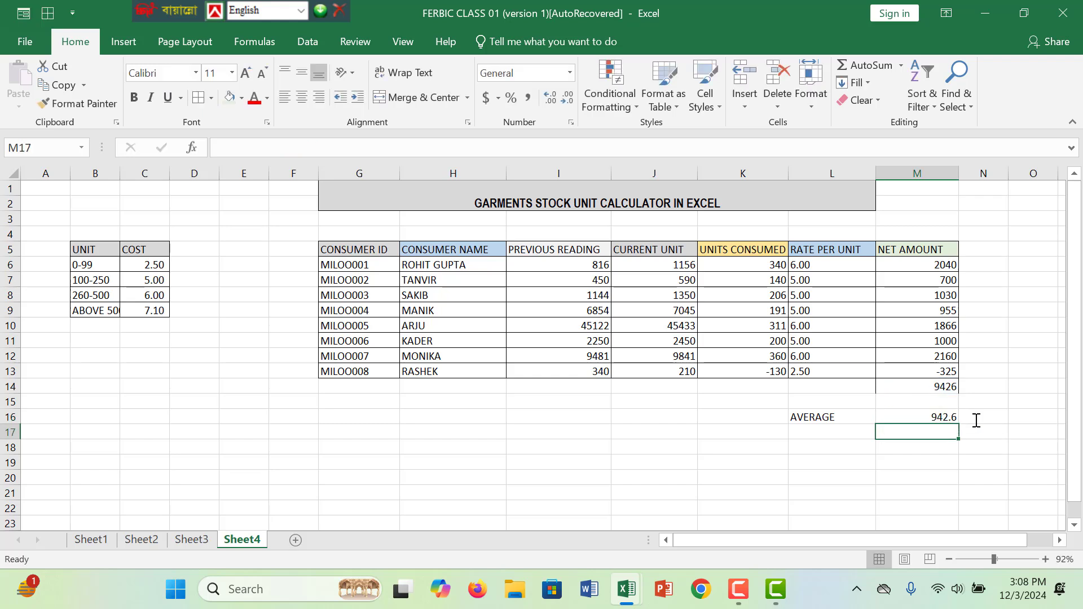
click(942, 416)
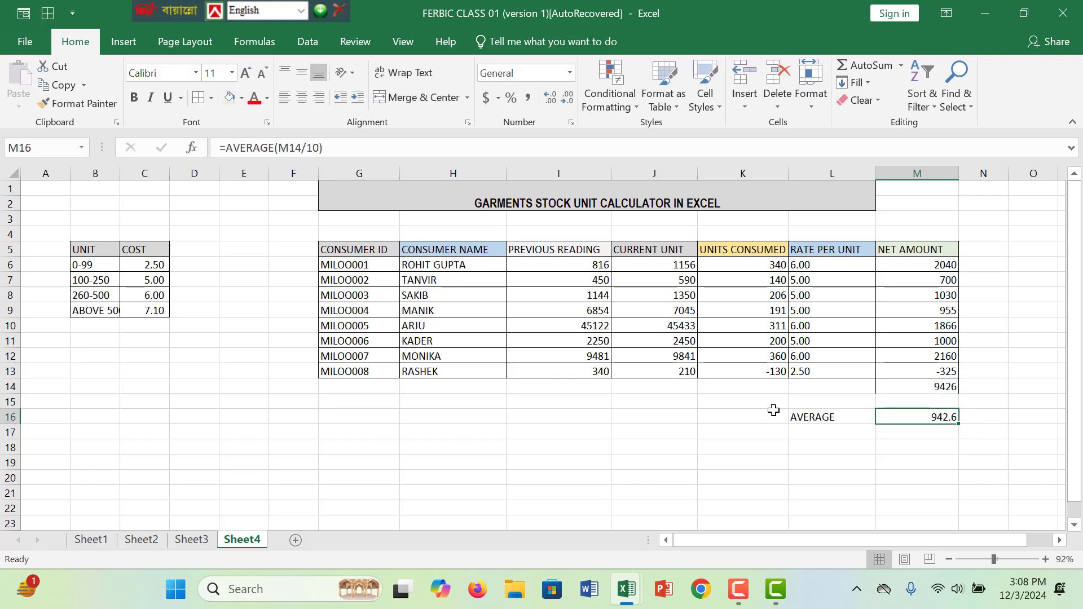
- Set the divisor in the M16 formula to 8, giving =AVERAGE(M14/8)
double_click(963, 418)
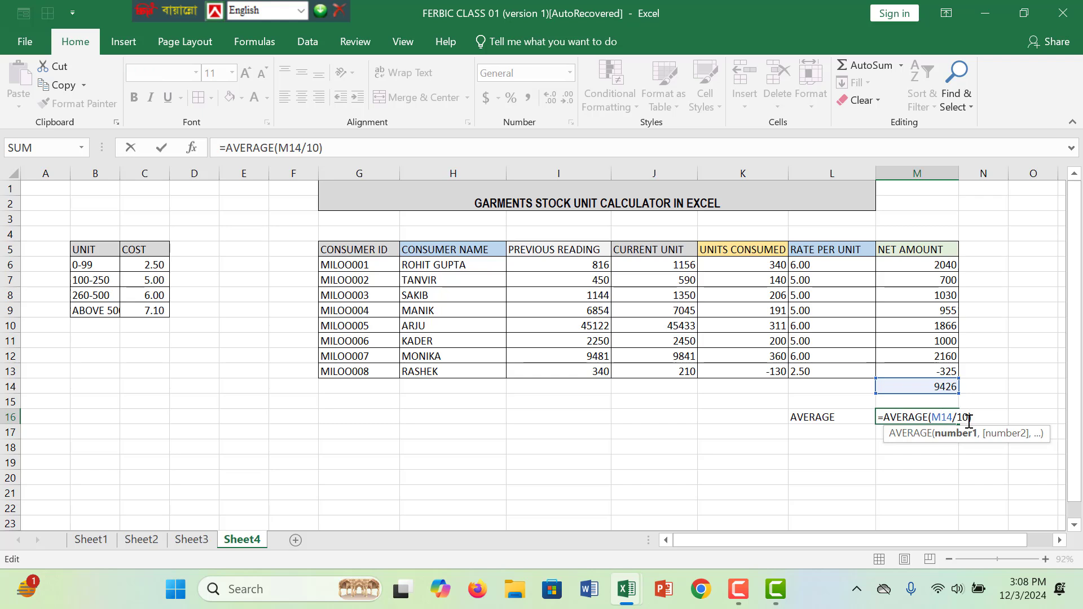
key(BackSpace)
text(8)
key(Return)
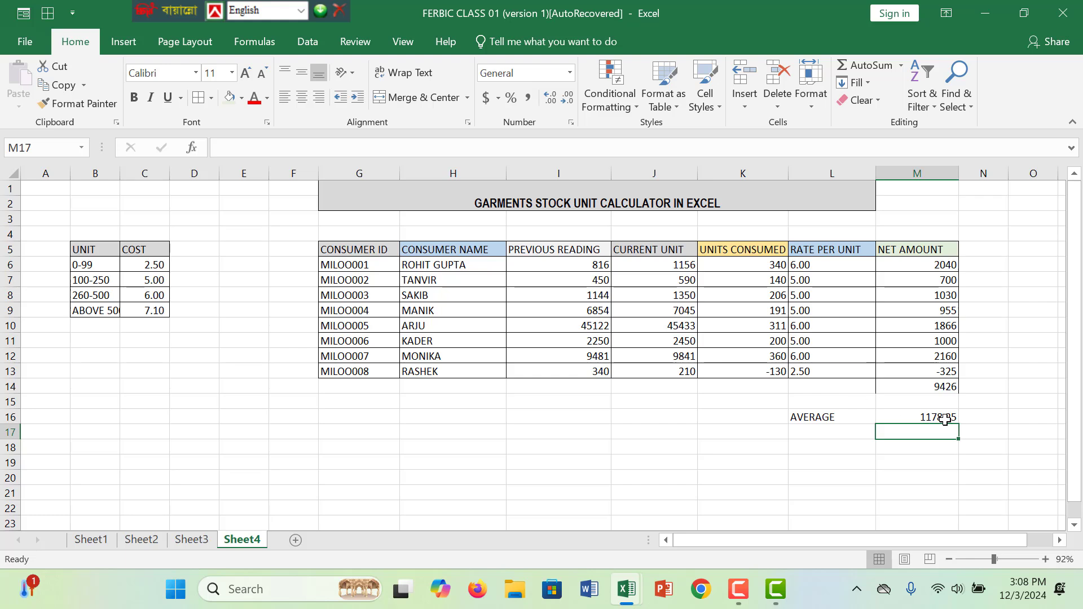
- Underline the average value in M16 and fill the AVERAGE label cell L16 with light green
click(946, 417)
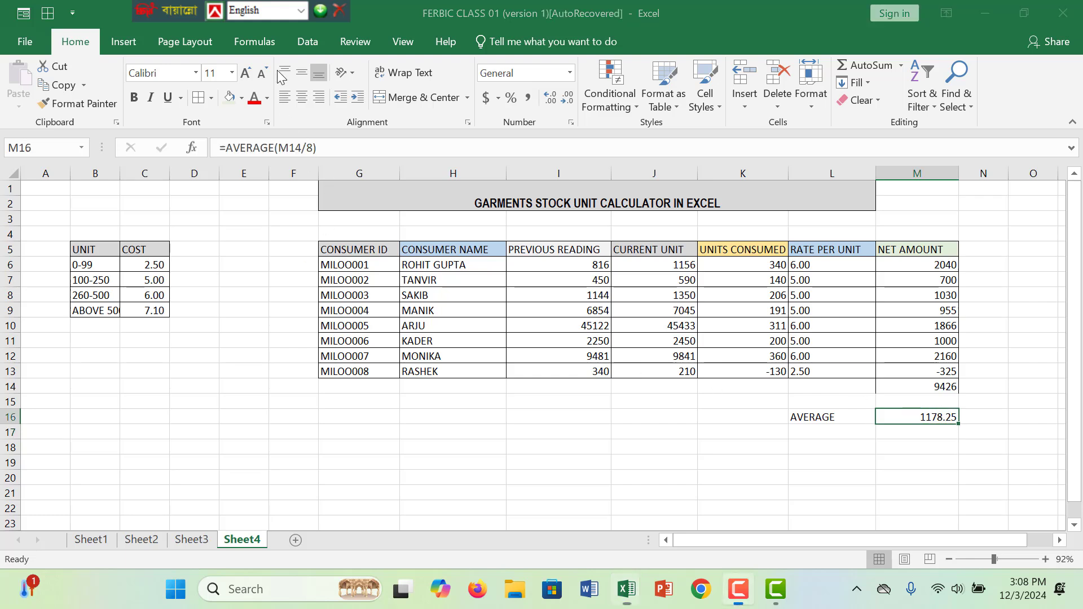
click(169, 99)
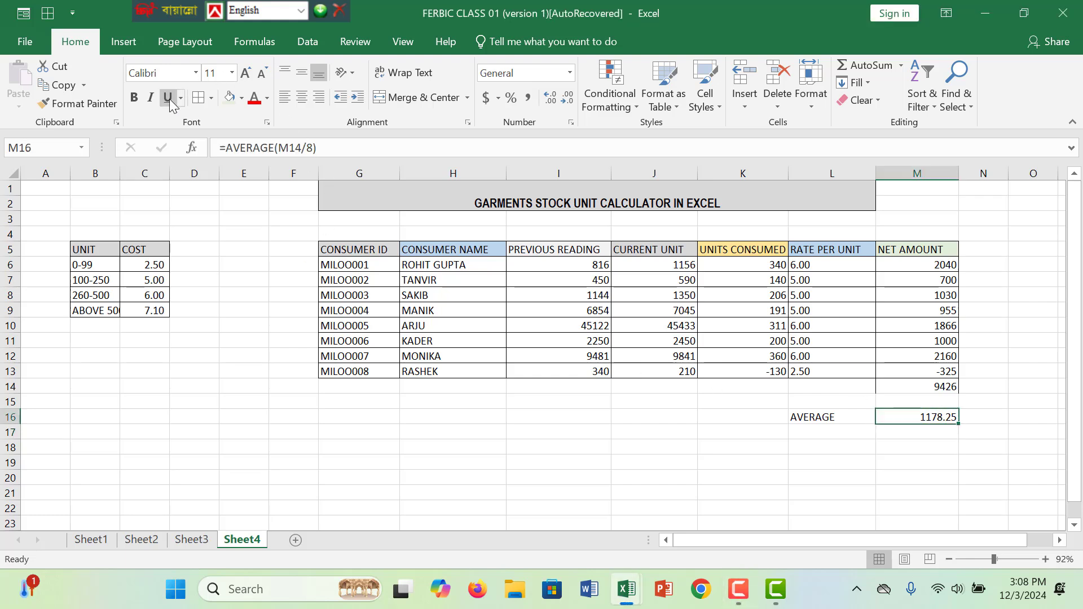
click(801, 418)
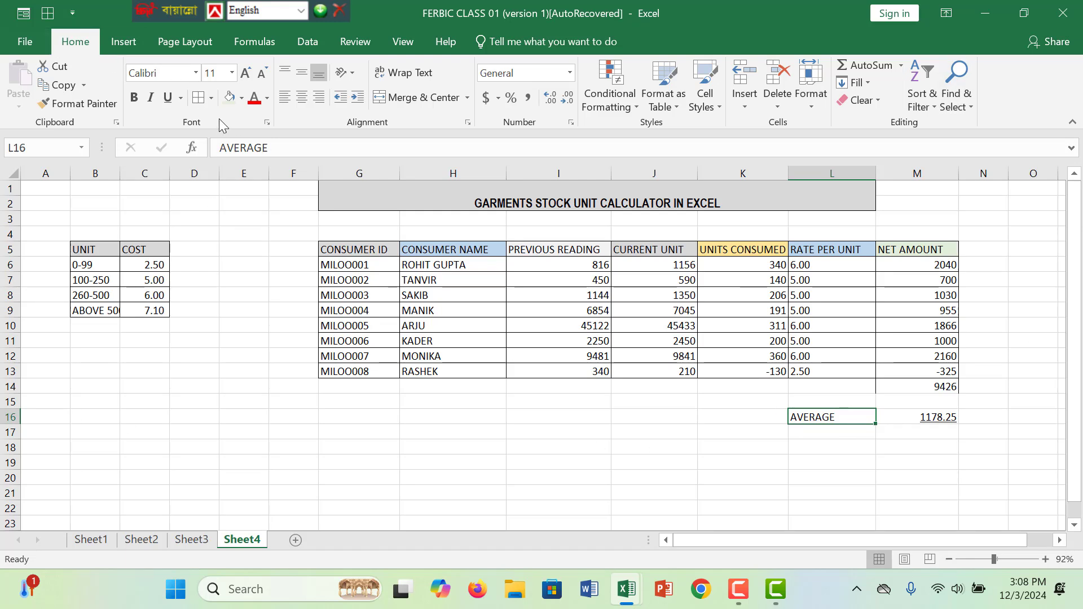
click(230, 103)
click(746, 433)
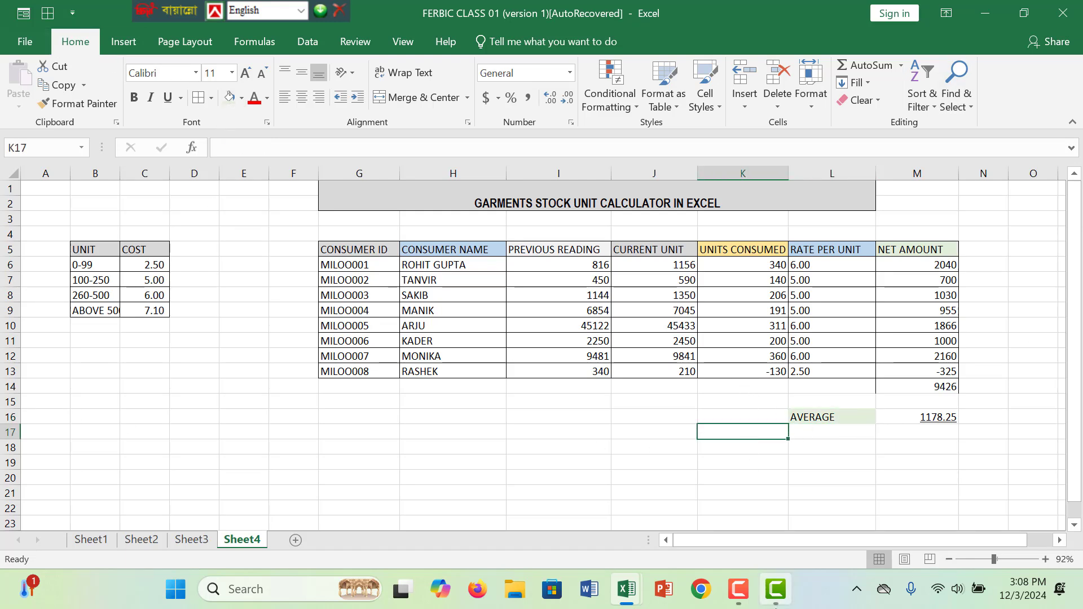
click(738, 589)
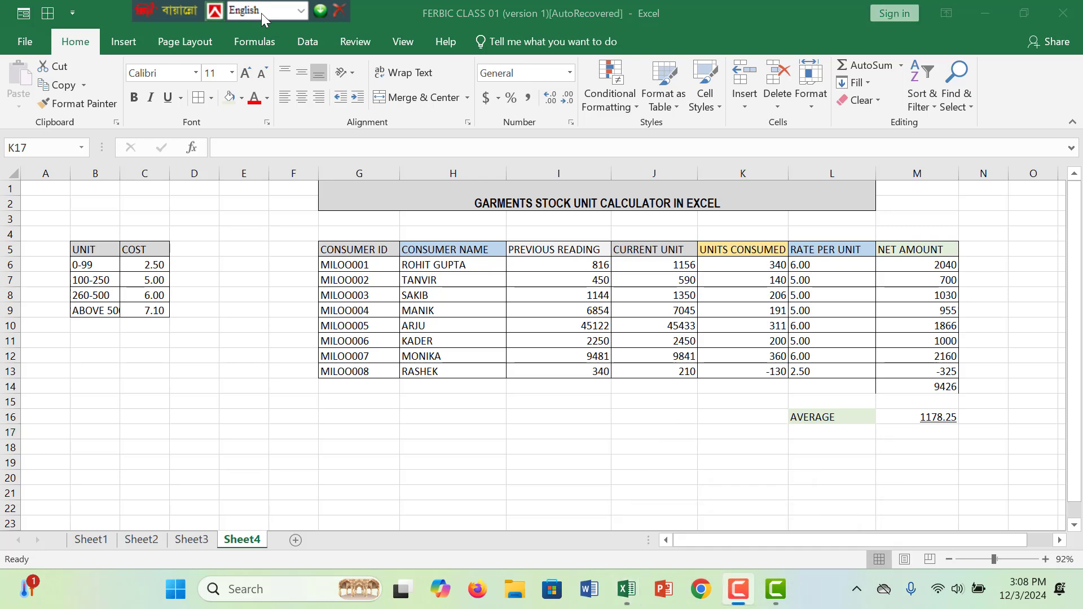